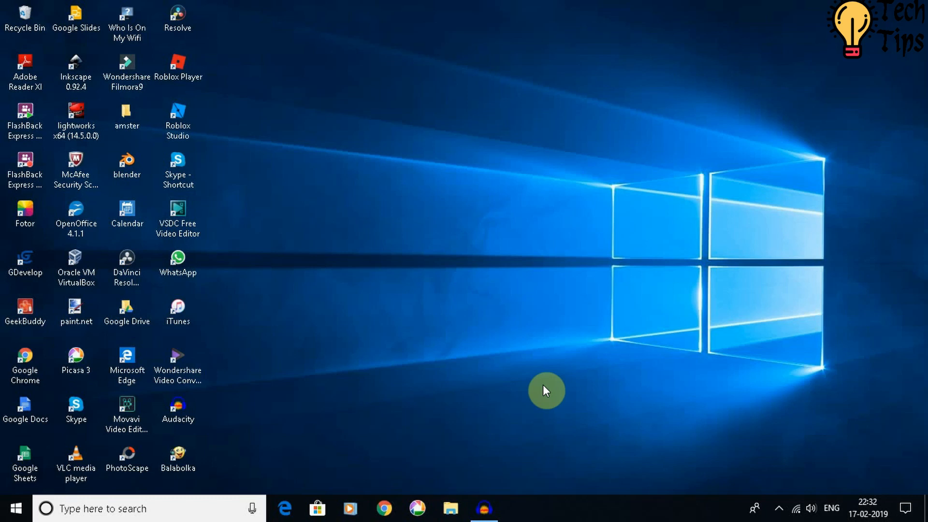
# Step: Search Windows for "video editor" and open the Video editor app
pyautogui.click(117, 515)
pyautogui.write('v')
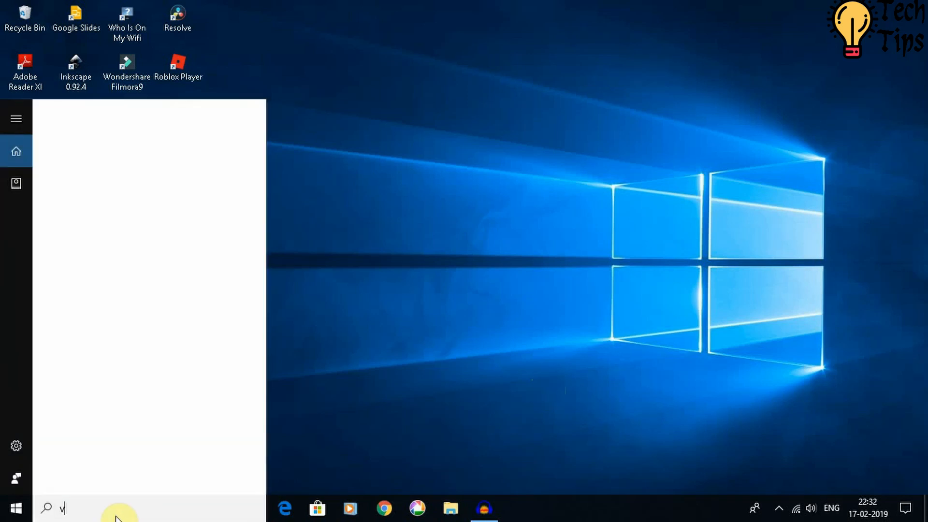
pyautogui.write('ideo editor')
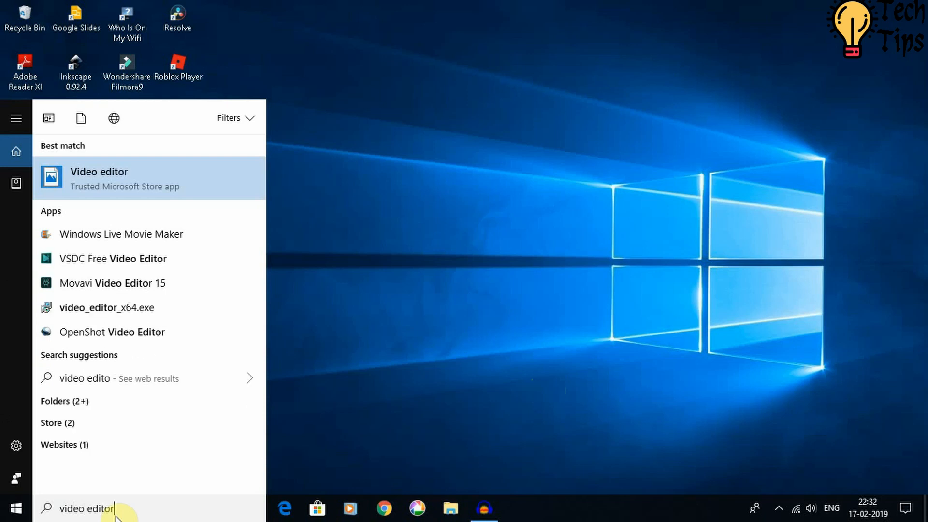
pyautogui.click(114, 188)
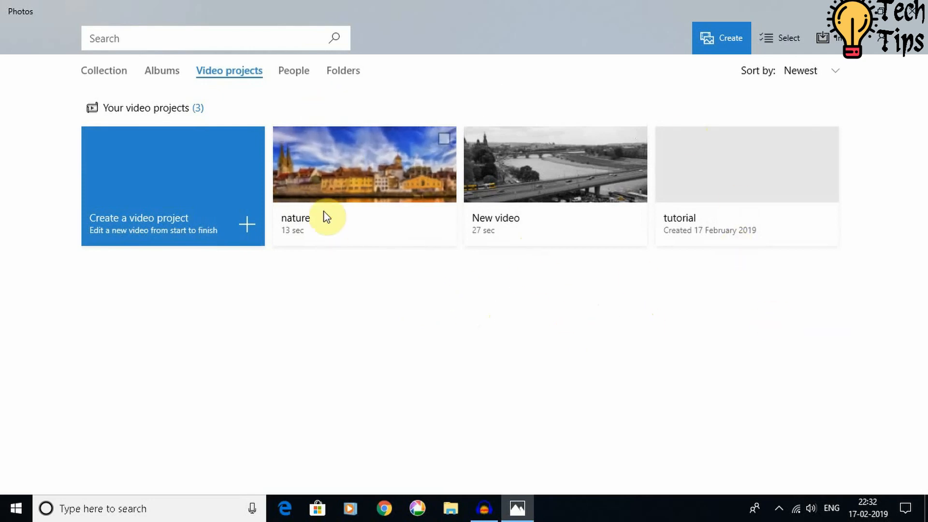
# Step: Create a new video project named "Tutorial"
pyautogui.click(130, 199)
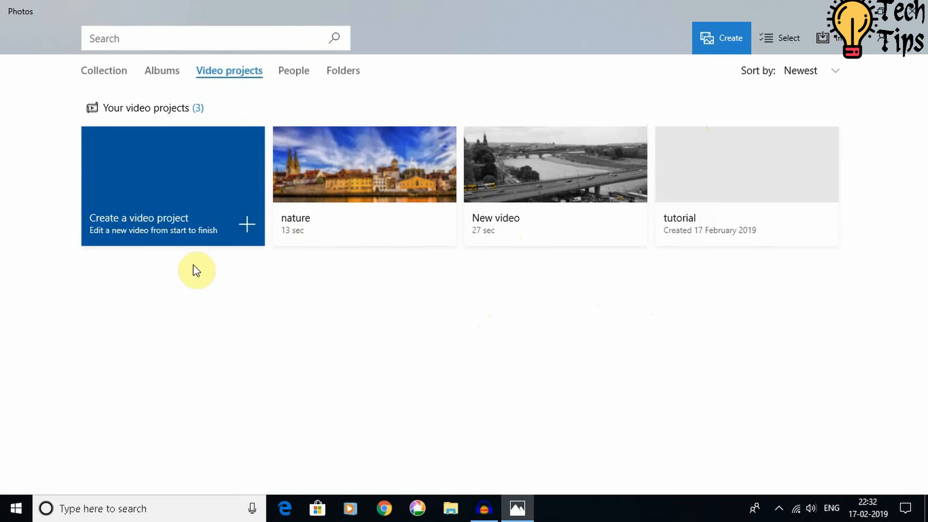
pyautogui.click(207, 226)
pyautogui.click(246, 225)
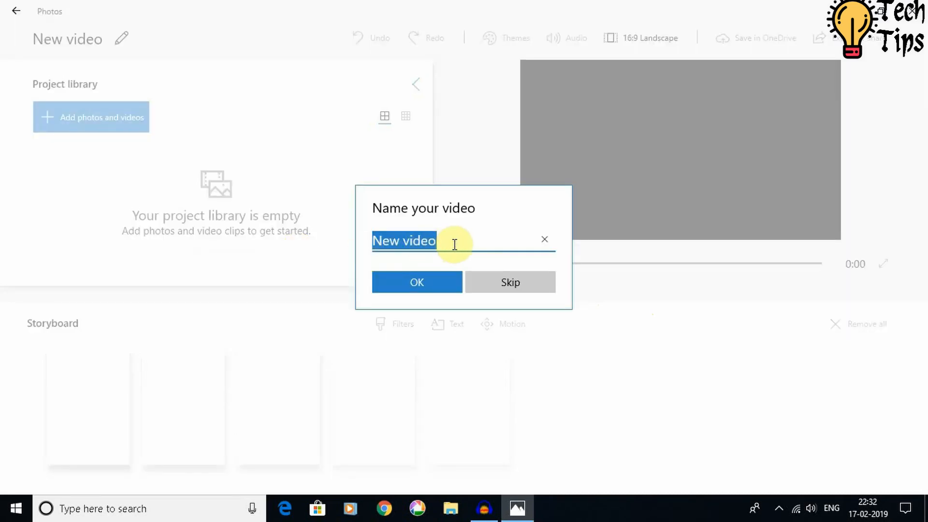
pyautogui.press('BackSpace')
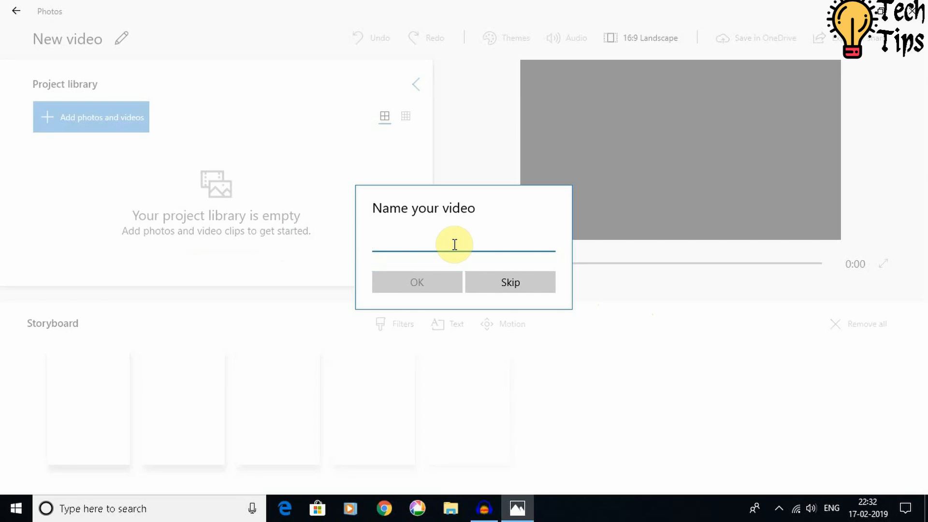
pyautogui.write('Tutorial')
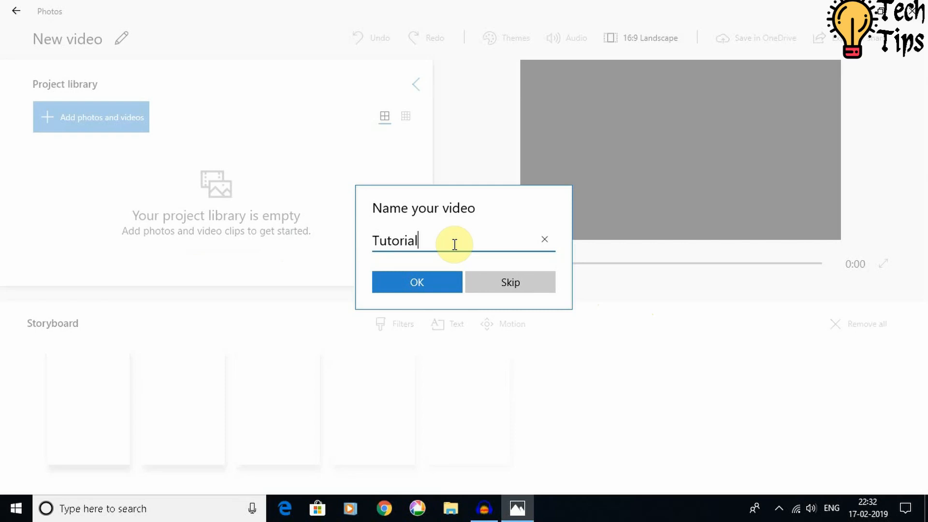
pyautogui.click(414, 289)
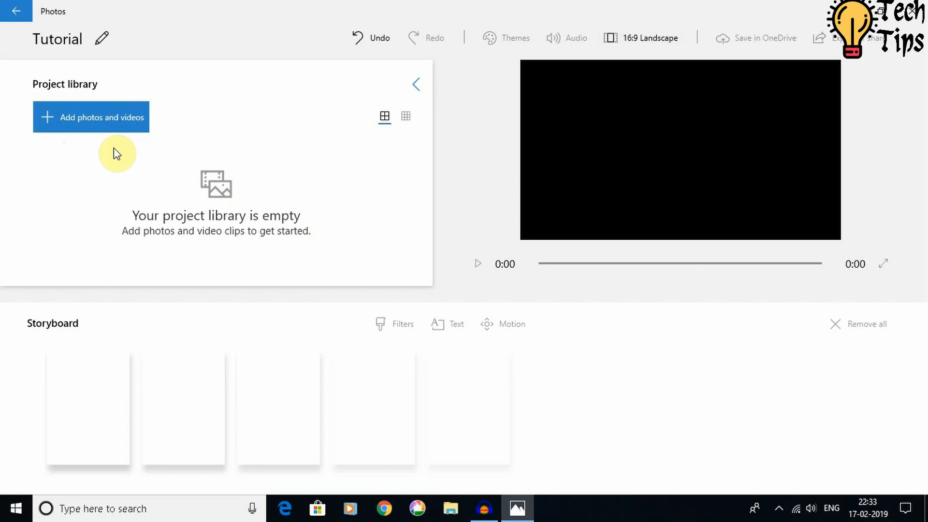
# Step: Import all videos and photos from the PC folder "Basic tutorial using windows 10 video editor" into the project library
pyautogui.click(78, 127)
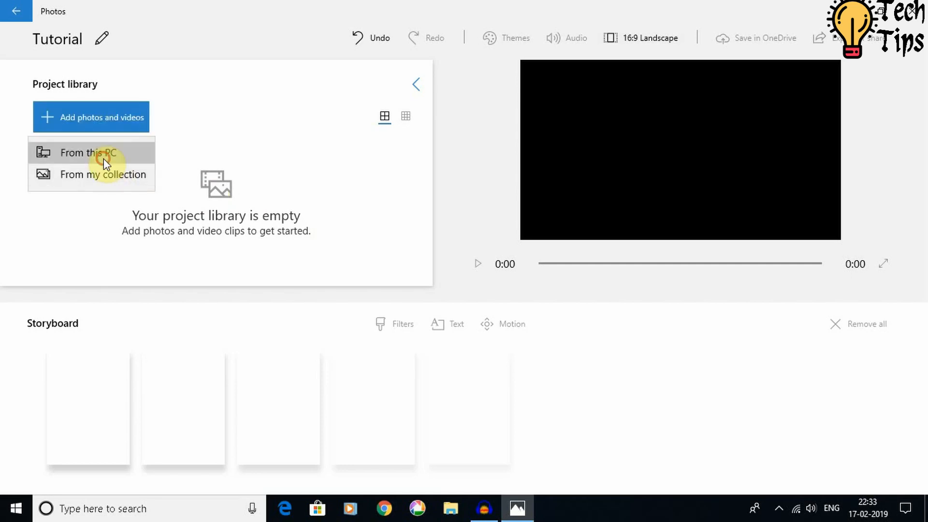
pyautogui.click(104, 159)
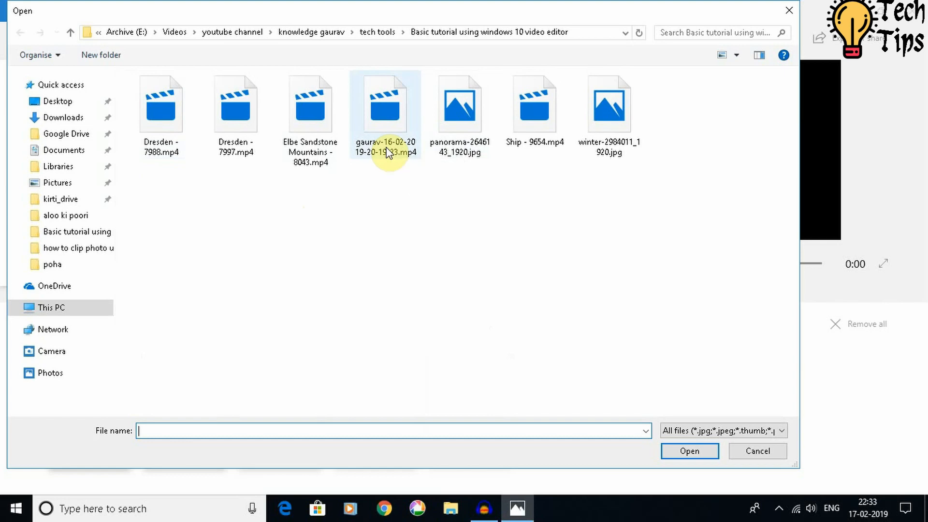
pyautogui.click(316, 128)
pyautogui.hotkey('ctrl', 'a')
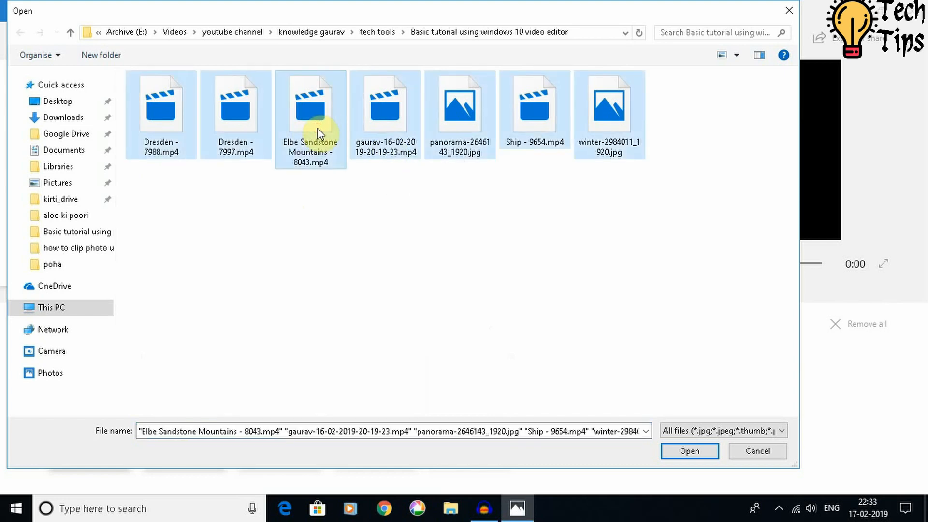
pyautogui.click(678, 452)
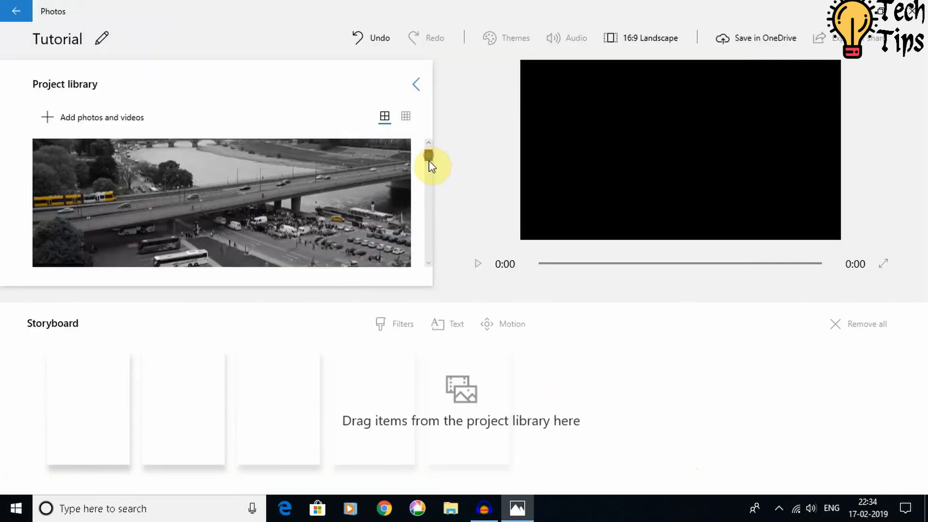
# Step: Place the Dresden - 7988 bridge clip from the project library in the first storyboard slot
pyautogui.moveTo(429, 161)
pyautogui.mouseDown()
pyautogui.moveTo(430, 259)
pyautogui.moveTo(428, 153)
pyautogui.mouseUp()
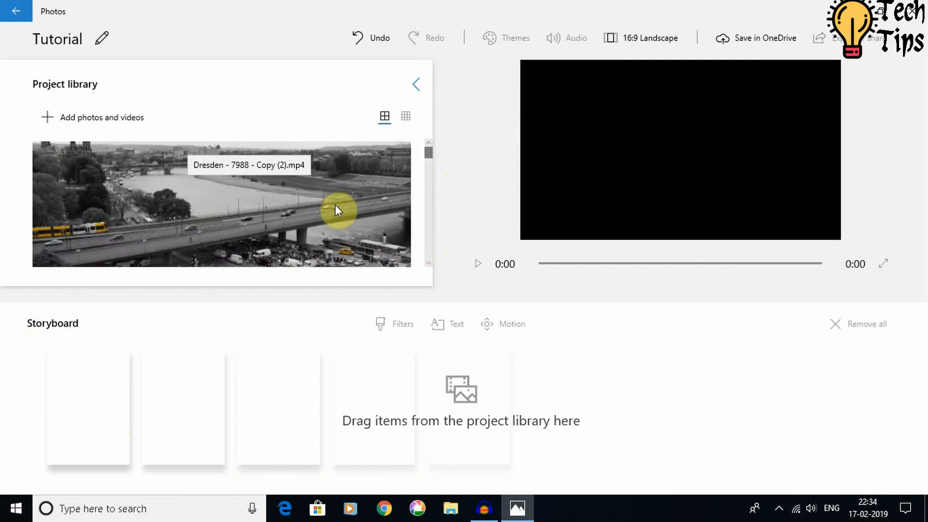
pyautogui.click(294, 200)
pyautogui.moveTo(294, 202); pyautogui.dragTo(109, 415)
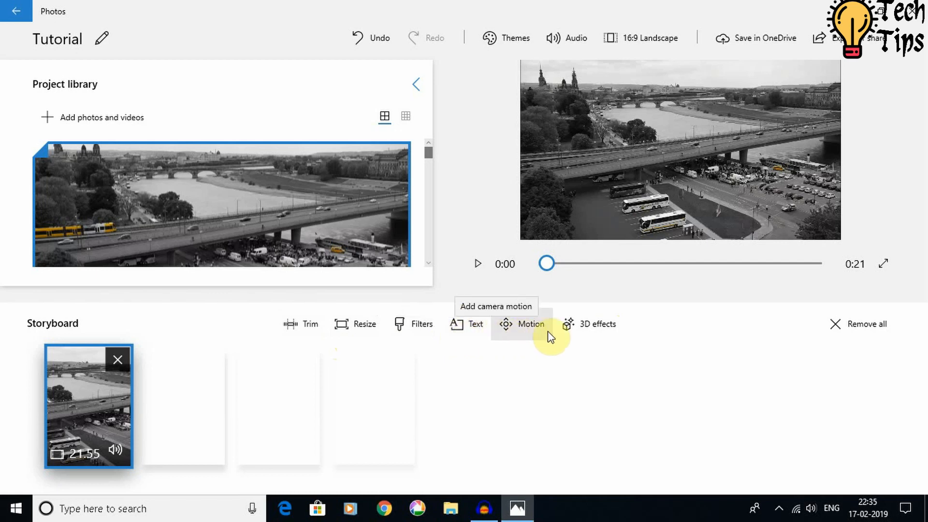
# Step: Play the storyboard clip in the Trim view to find the cut and set its start to about 0:08
pyautogui.click(306, 327)
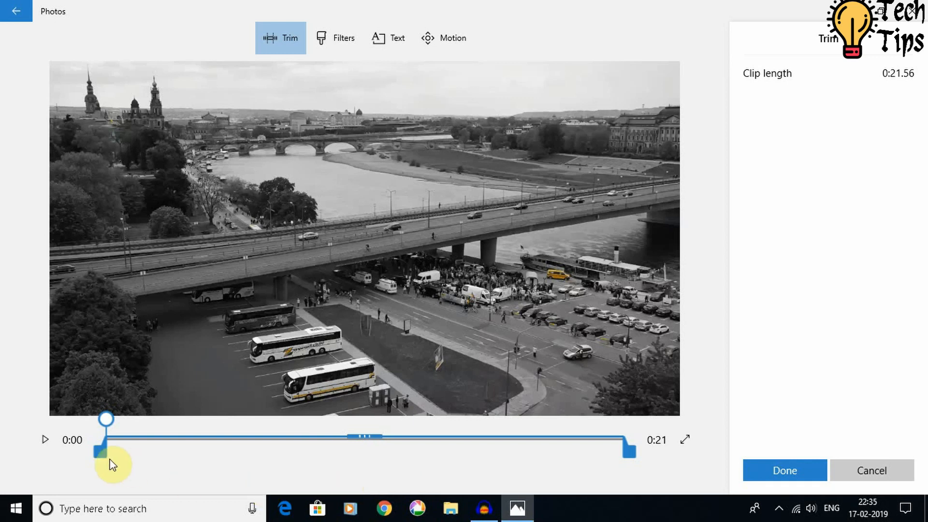
pyautogui.click(45, 442)
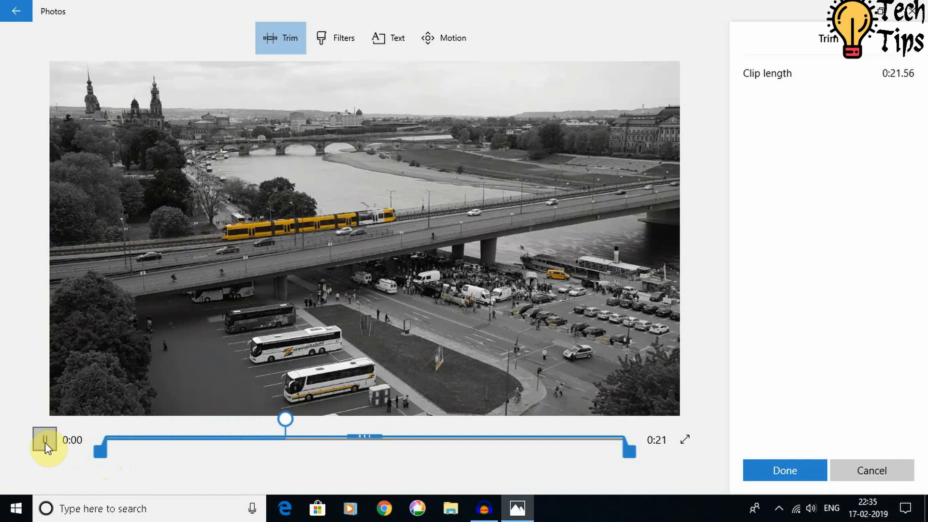
pyautogui.click(45, 441)
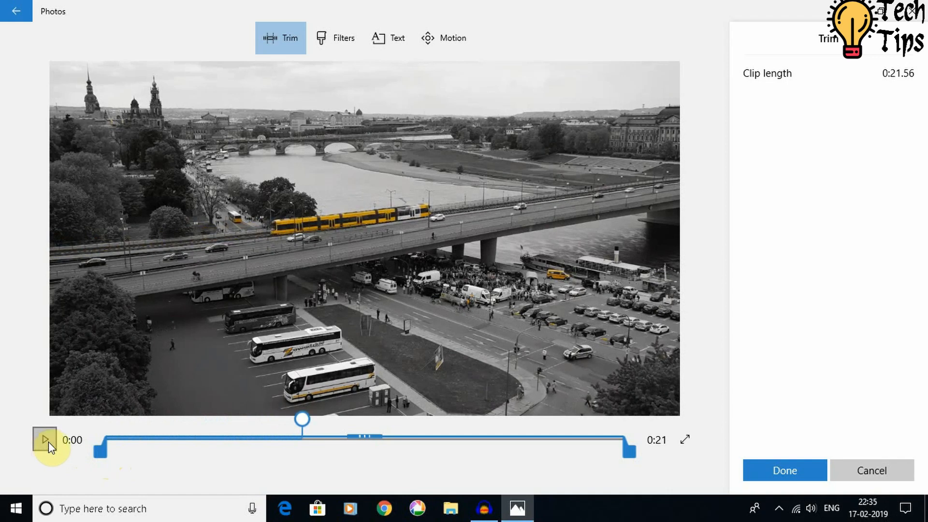
pyautogui.moveTo(102, 453); pyautogui.dragTo(304, 448)
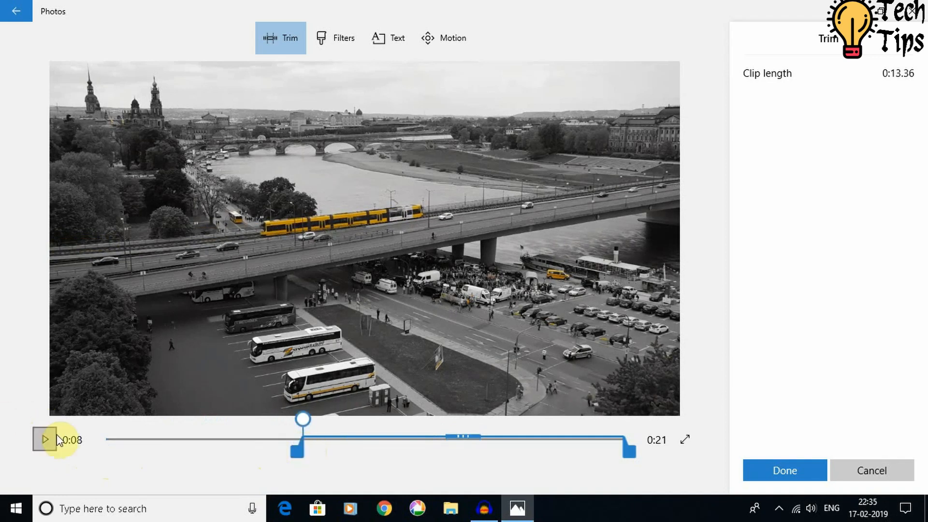
# Step: Play on to find the end point, set the clip's end to about 0:12 and apply the trim
pyautogui.click(46, 442)
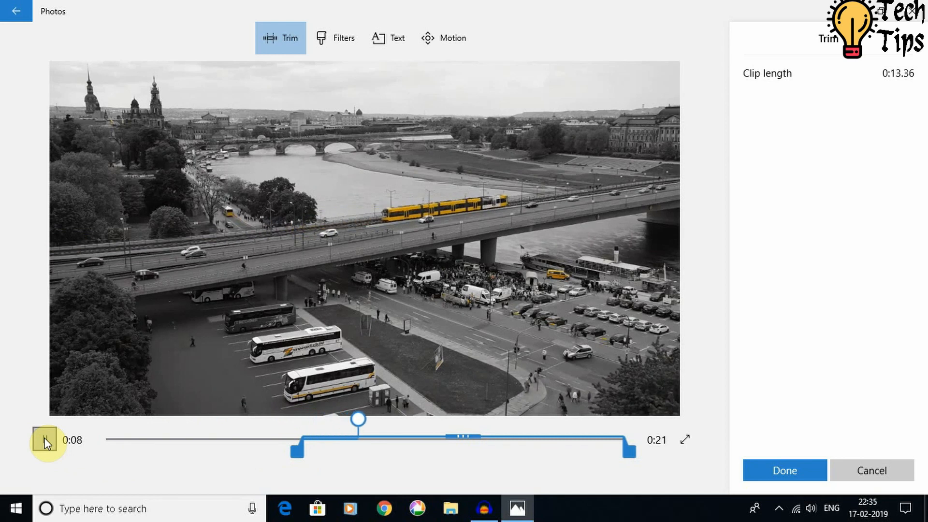
pyautogui.click(46, 442)
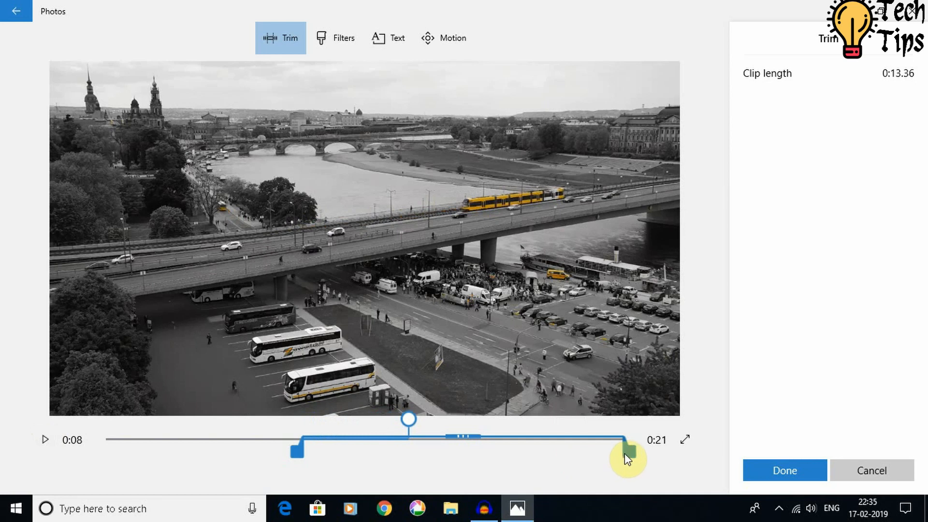
pyautogui.moveTo(626, 455); pyautogui.dragTo(413, 463)
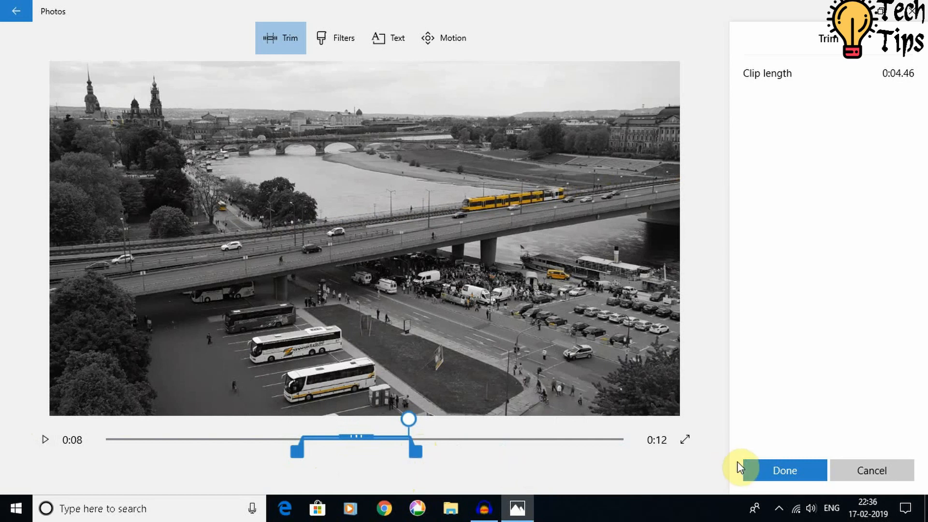
pyautogui.click(774, 473)
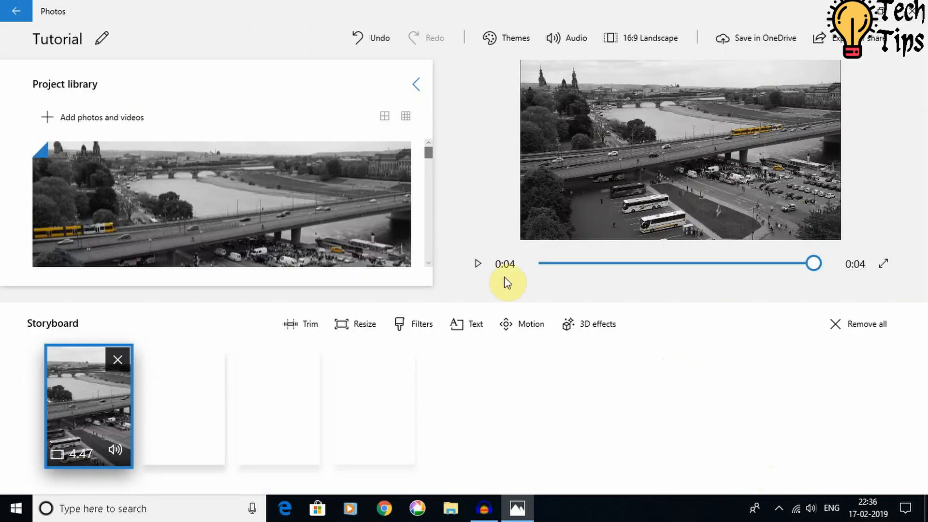
# Step: Play back the trimmed clip and set its resize option to Shrink to fit
pyautogui.click(479, 264)
pyautogui.click(479, 264)
pyautogui.click(303, 337)
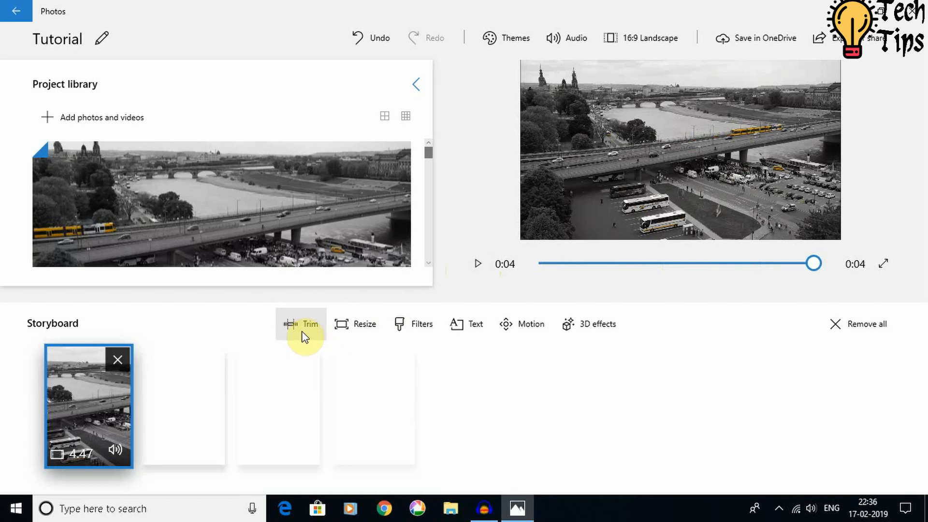
pyautogui.click(352, 331)
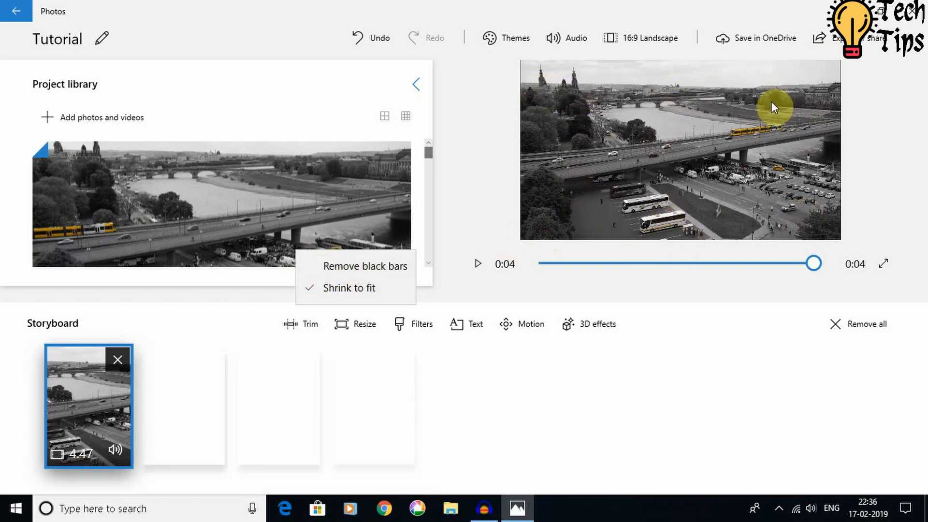
pyautogui.click(348, 290)
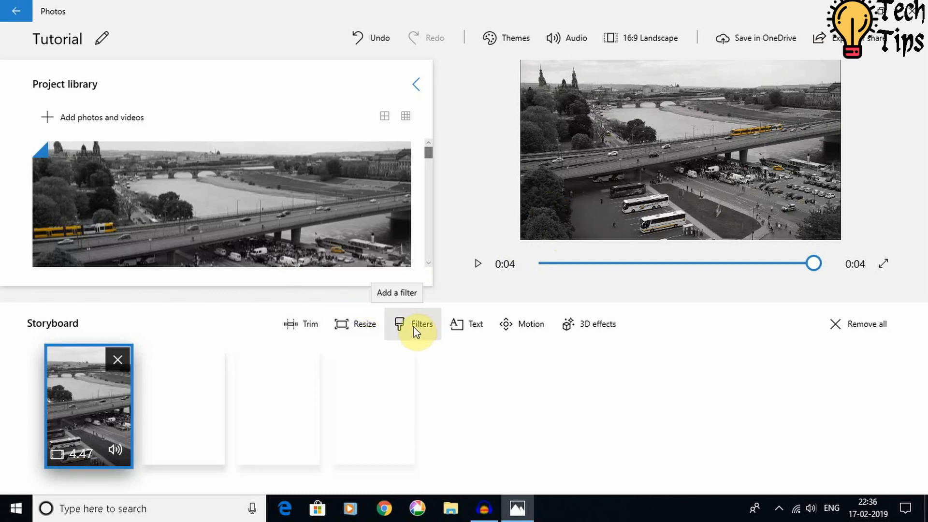
# Step: Browse the filters available for the storyboard clip and try Classic and Adventure on it
pyautogui.click(415, 331)
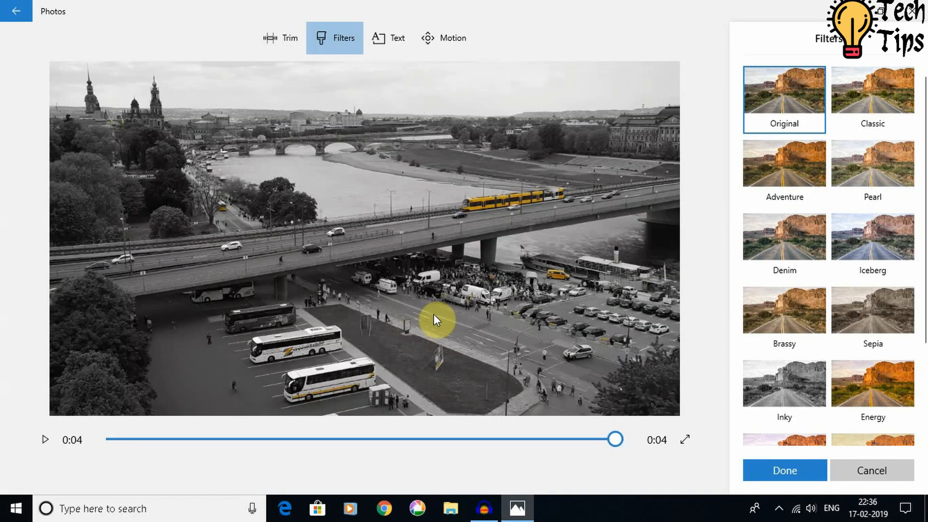
pyautogui.scroll(-1, 924, 193)
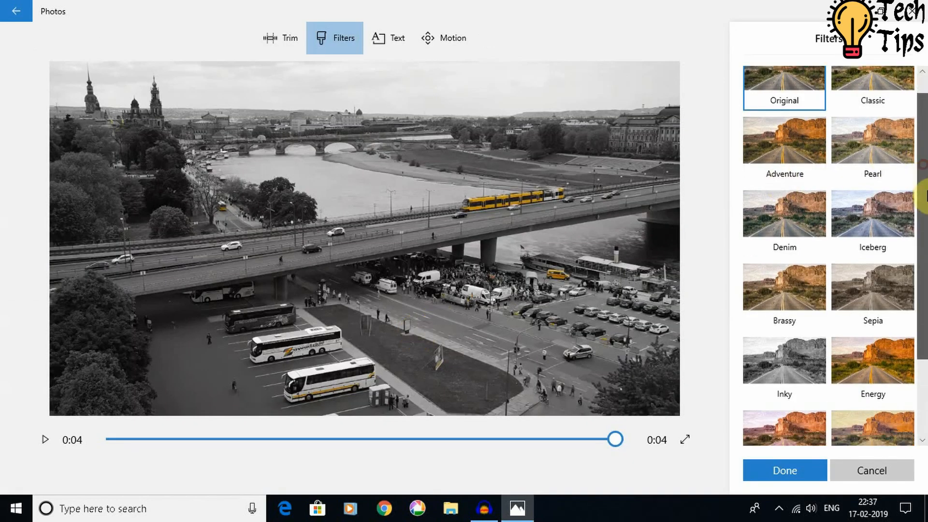
pyautogui.scroll(-4, 924, 196)
pyautogui.scroll(4, 924, 188)
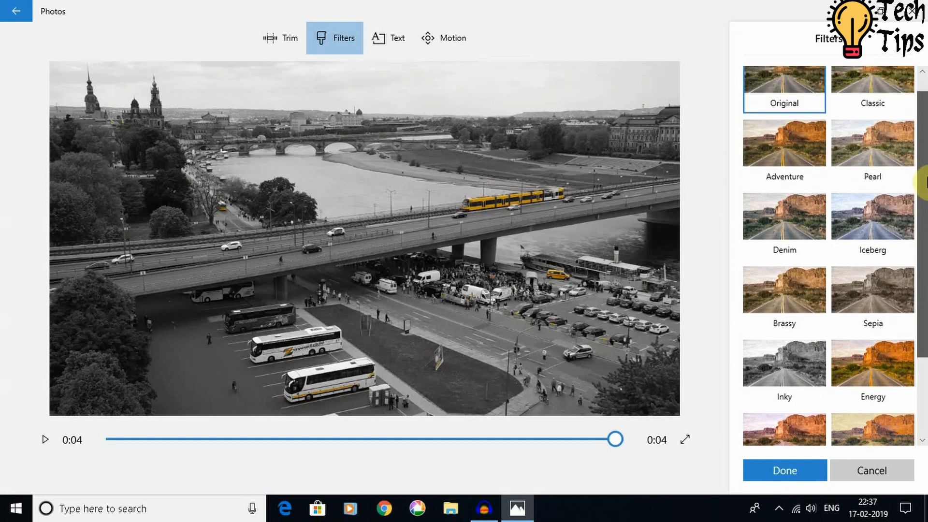
pyautogui.scroll(-3, 924, 232)
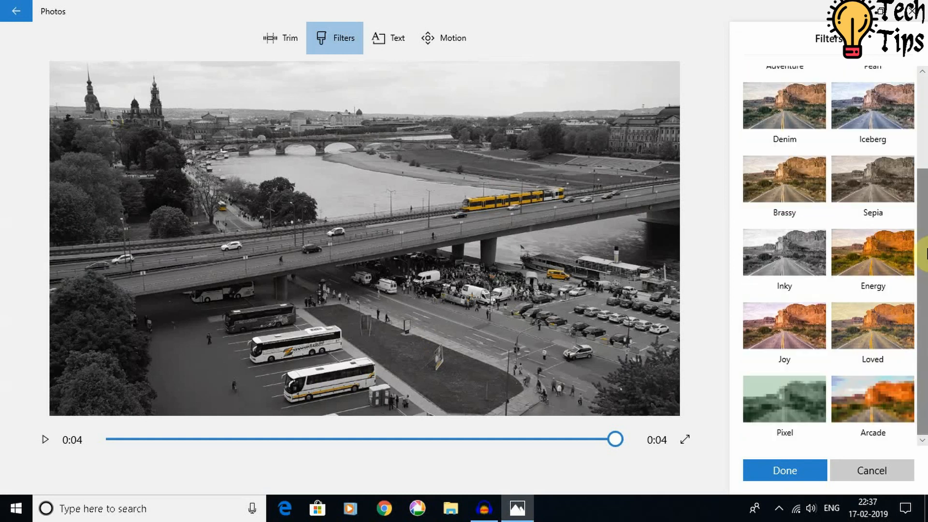
pyautogui.scroll(4, 924, 242)
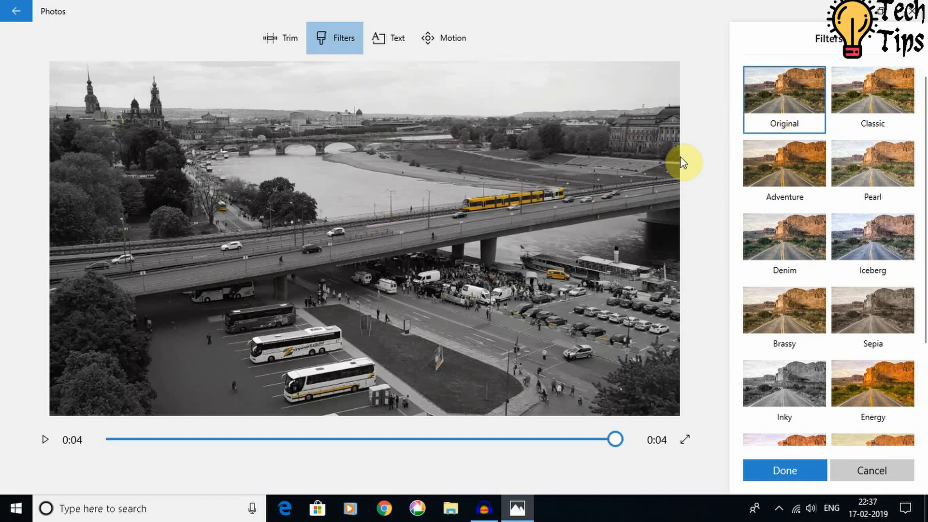
pyautogui.click(878, 103)
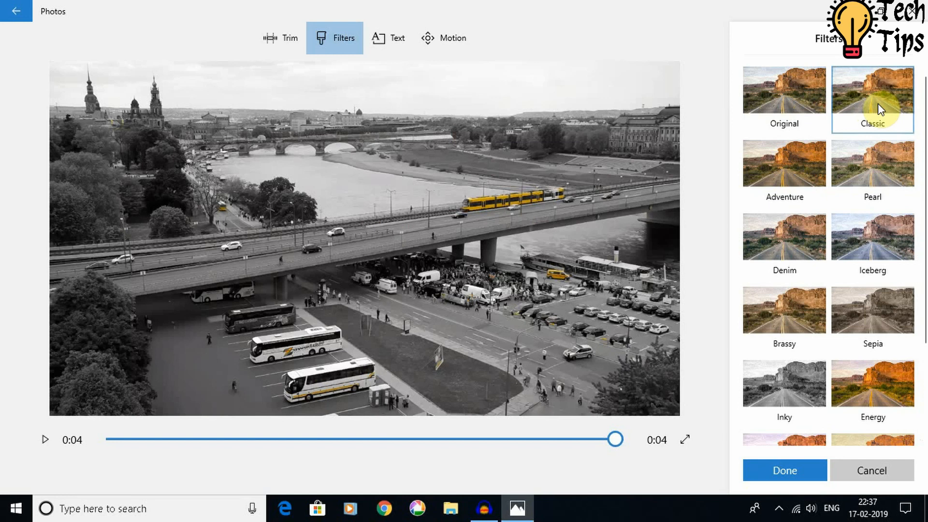
pyautogui.click(773, 170)
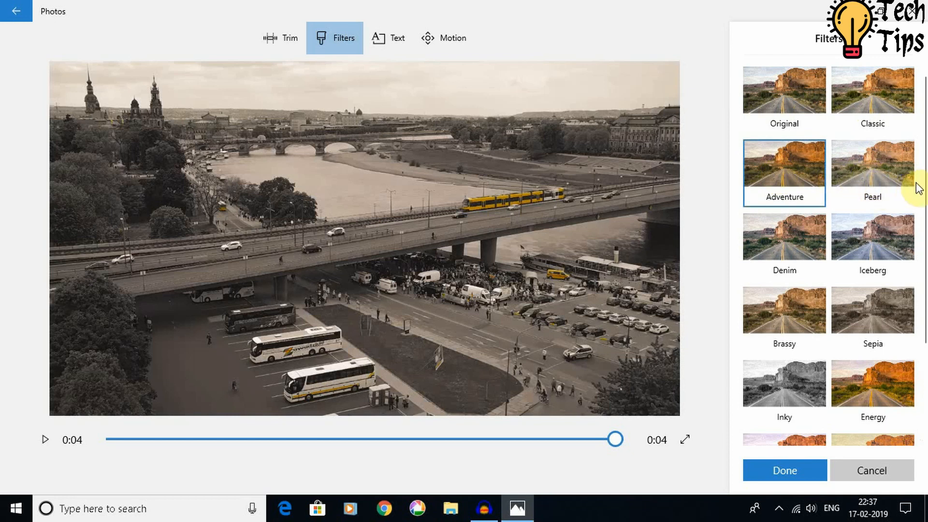
# Step: Try the Loved and Joy filters on the clip, return it to Original and apply that choice
pyautogui.scroll(-3, 921, 186)
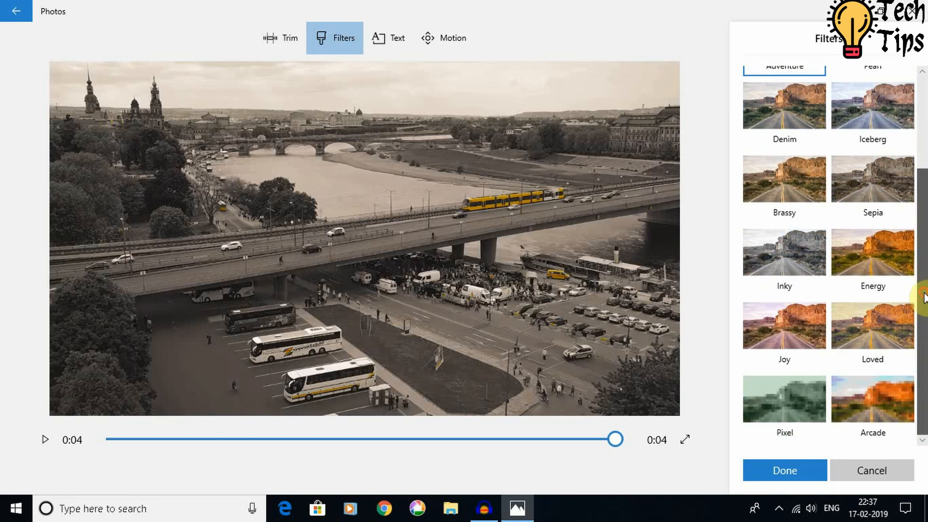
pyautogui.click(869, 327)
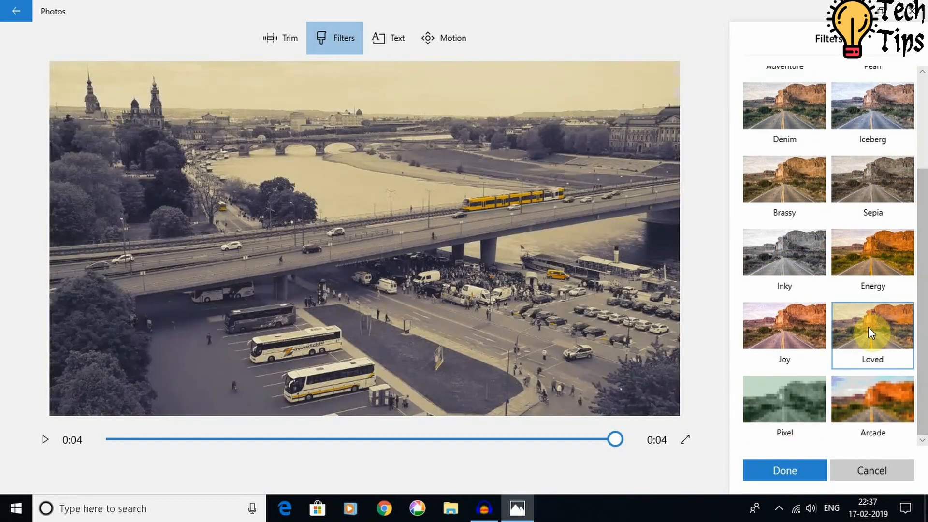
pyautogui.click(778, 329)
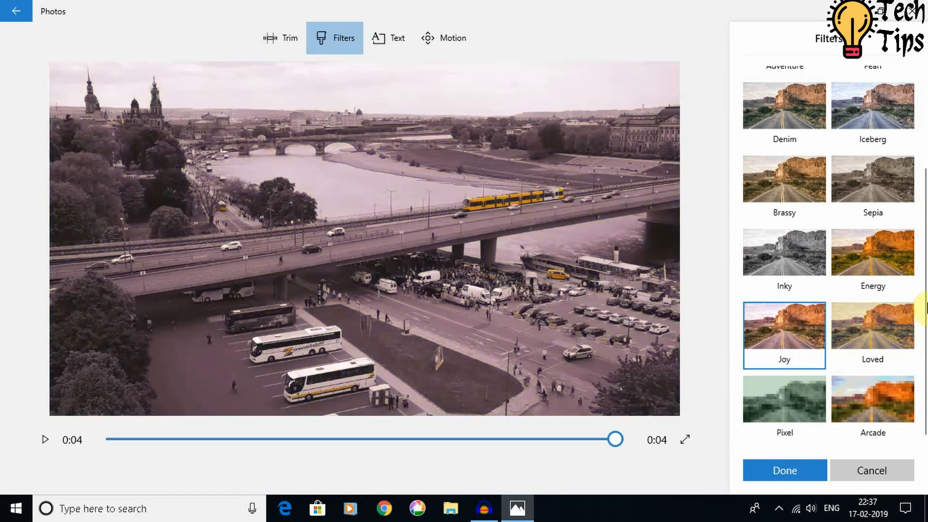
pyautogui.scroll(3, 921, 207)
pyautogui.click(777, 96)
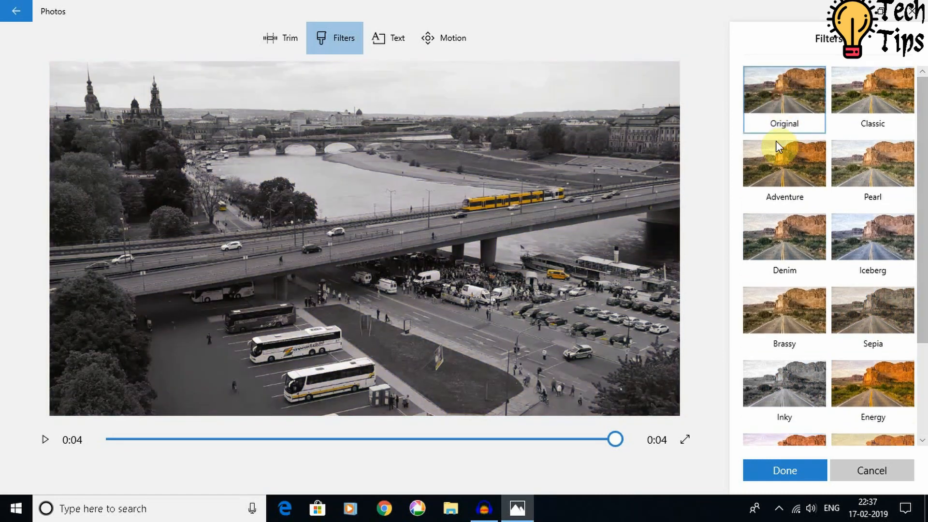
pyautogui.click(776, 473)
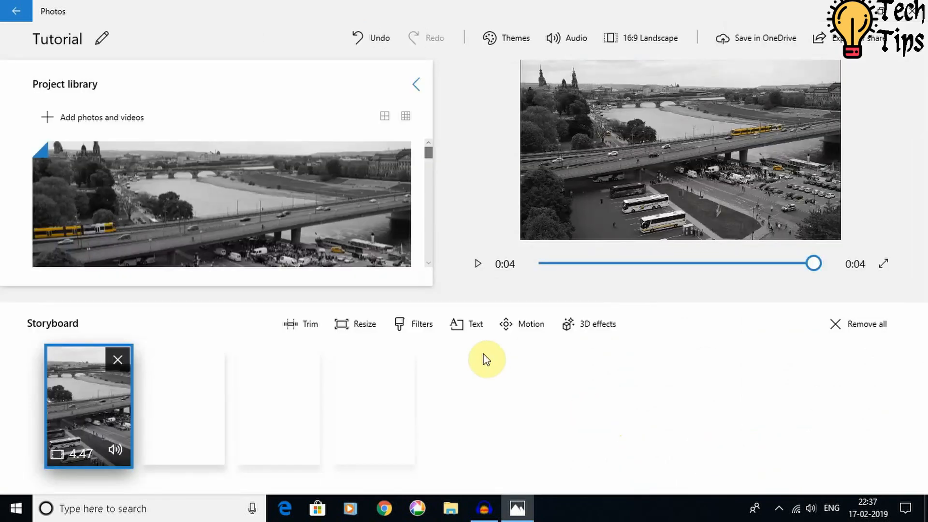
# Step: Add the text "Transport" to the clip and try the Joy animated text style on it
pyautogui.click(467, 327)
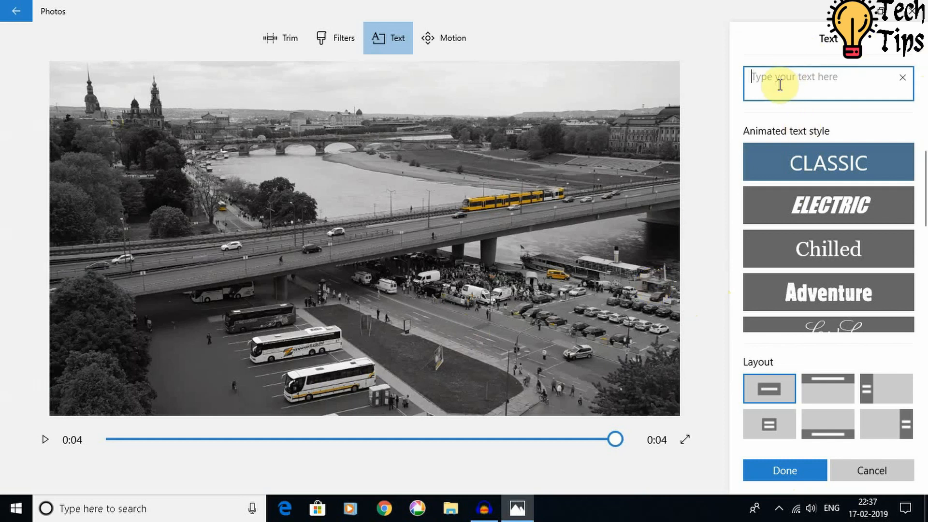
pyautogui.write('Tran')
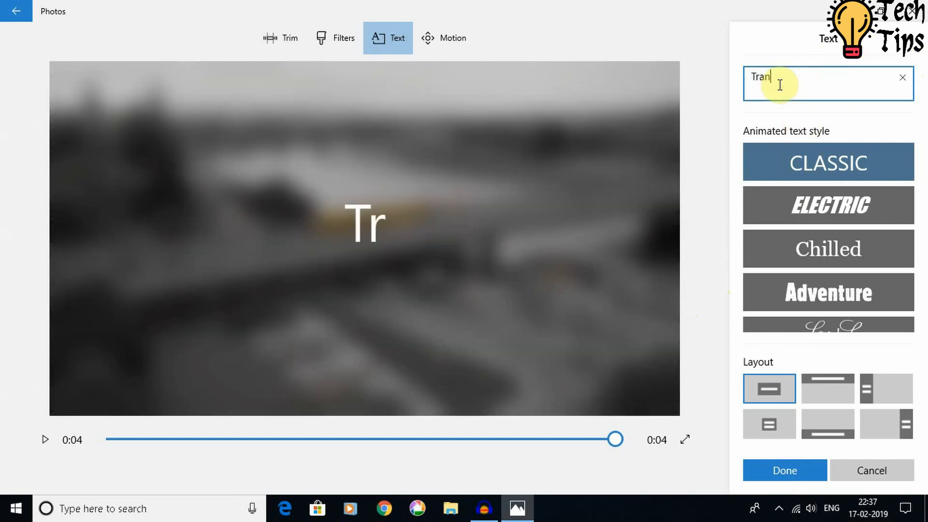
pyautogui.write('sport')
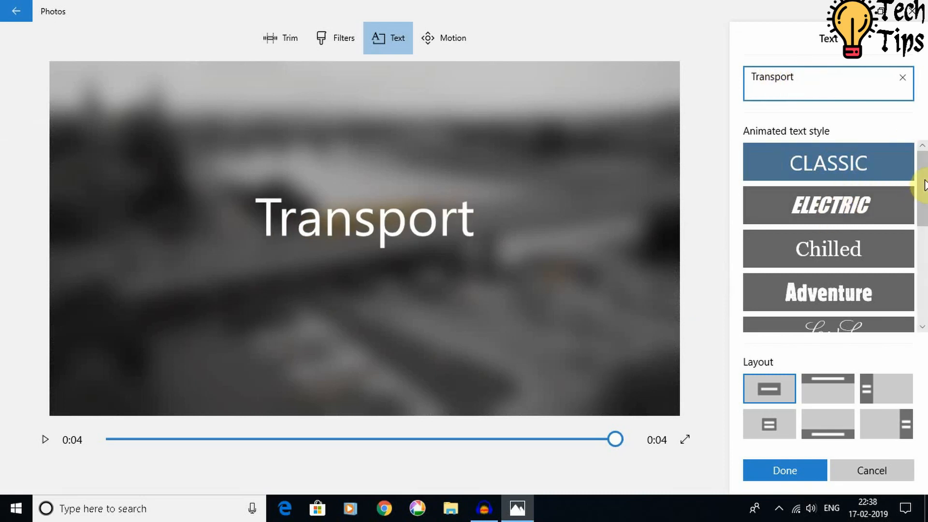
pyautogui.moveTo(924, 185); pyautogui.dragTo(918, 261)
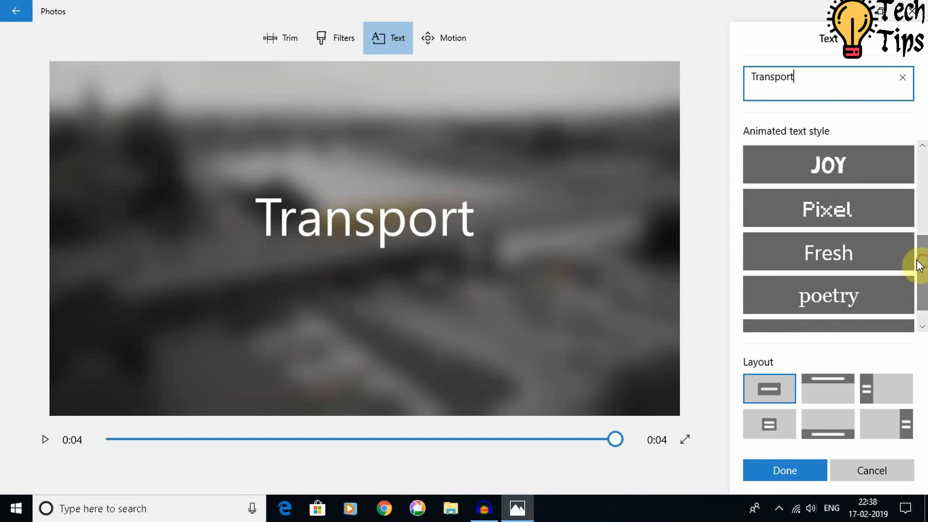
pyautogui.click(840, 173)
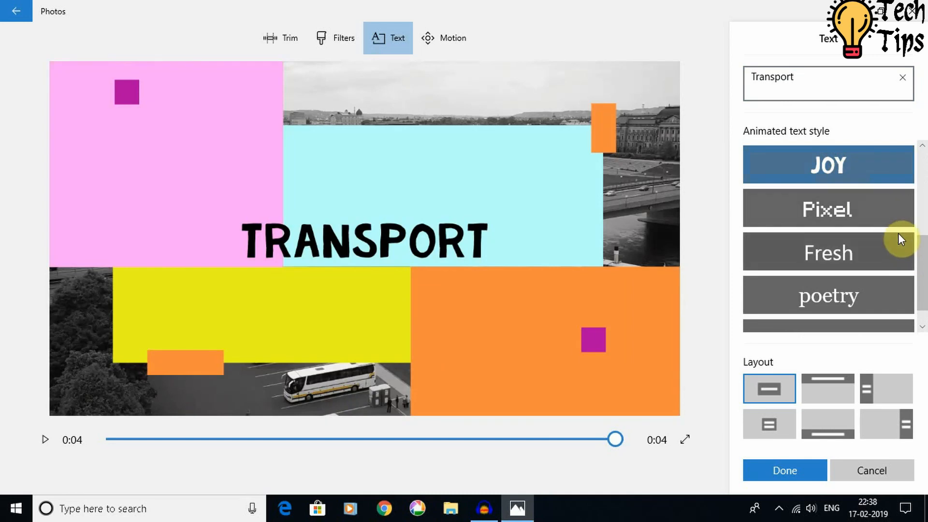
# Step: Set the Transport text to the Chilled style with the caption layout along the bottom of the frame, and apply it
pyautogui.moveTo(917, 259); pyautogui.dragTo(922, 196)
pyautogui.click(846, 189)
pyautogui.click(847, 199)
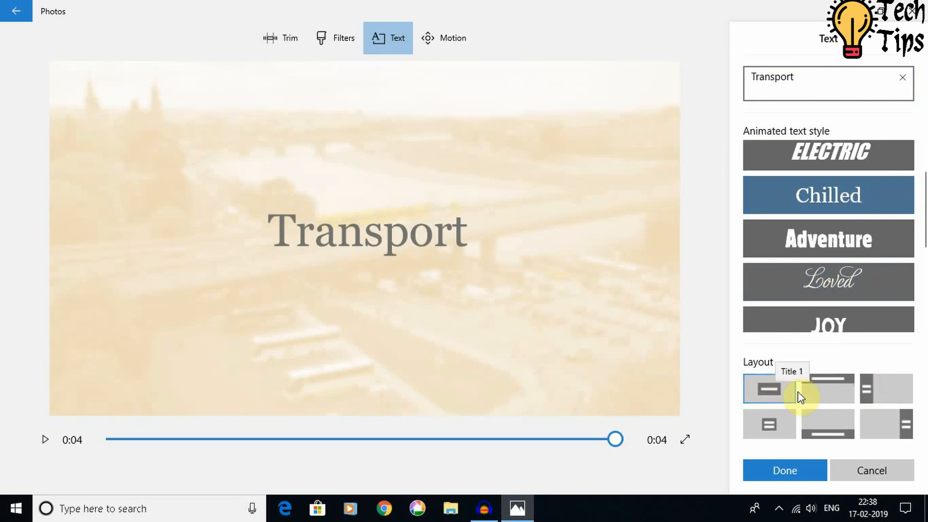
pyautogui.click(820, 425)
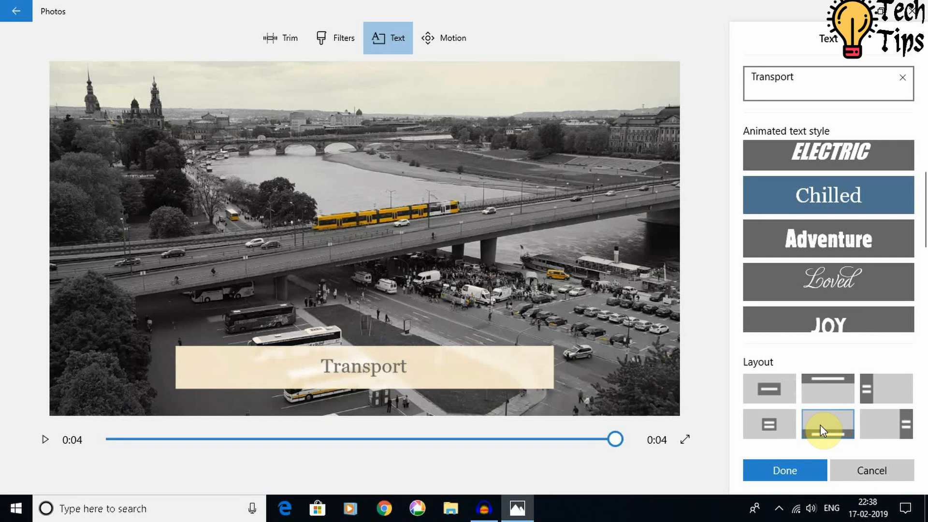
pyautogui.click(788, 470)
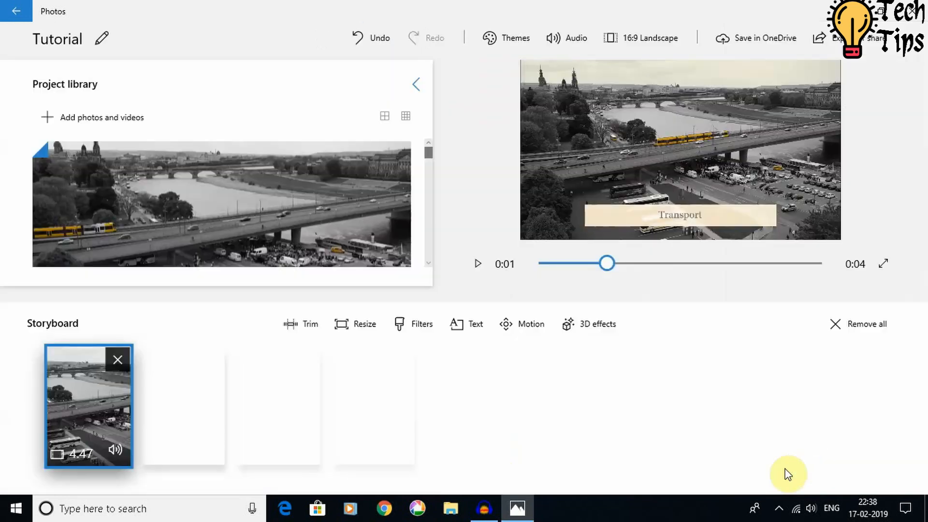
# Step: Preview the Zoom in centre and Zoom out centre motions on the clip, and apply None as its motion
pyautogui.click(529, 328)
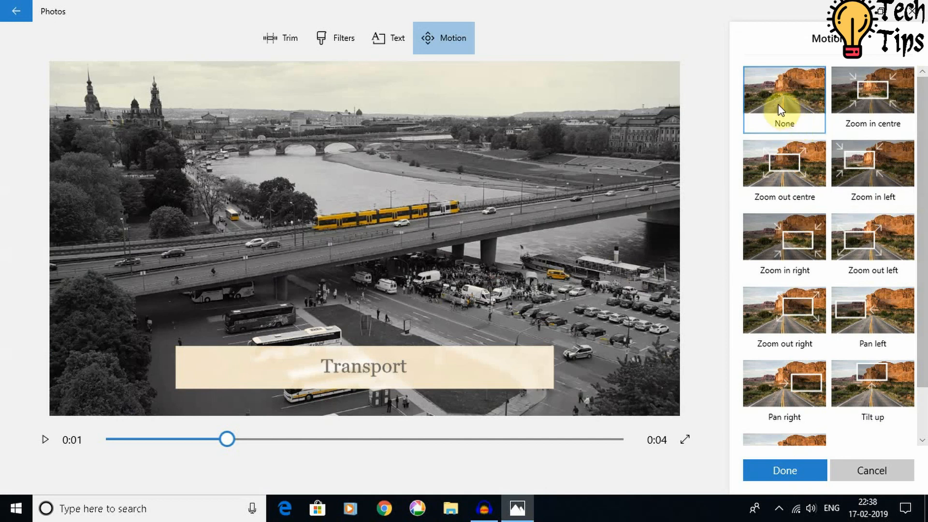
pyautogui.click(877, 112)
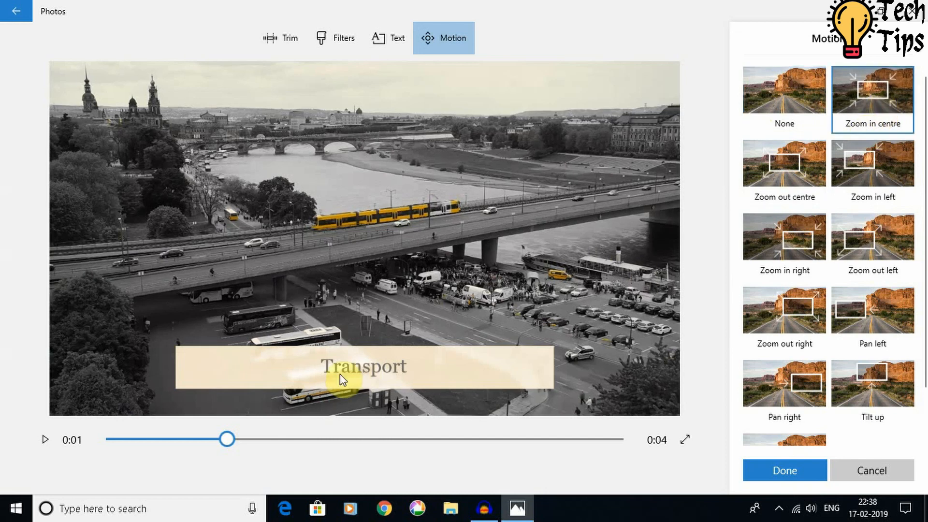
pyautogui.click(47, 444)
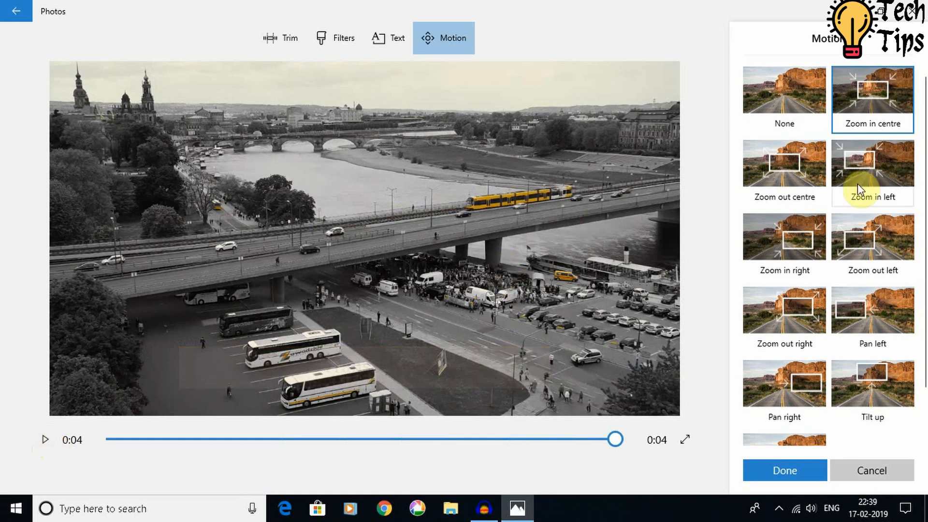
pyautogui.click(797, 175)
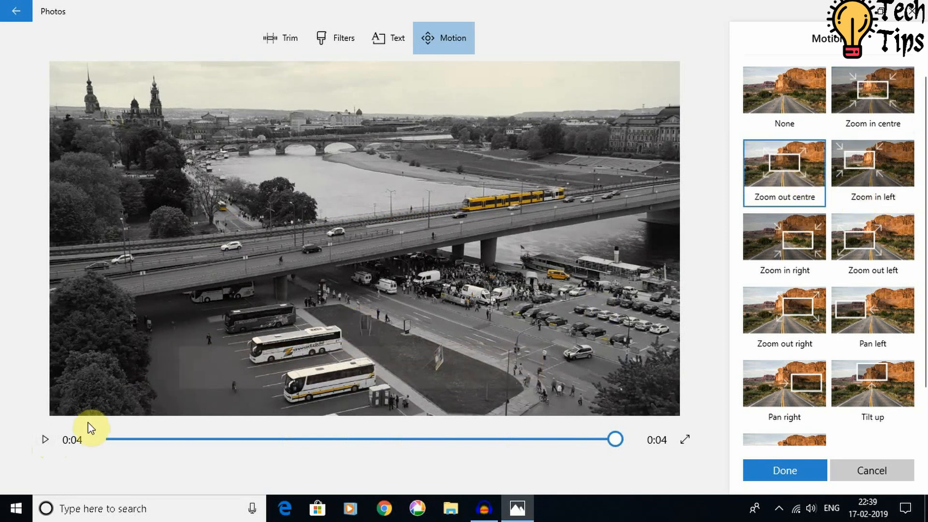
pyautogui.click(43, 437)
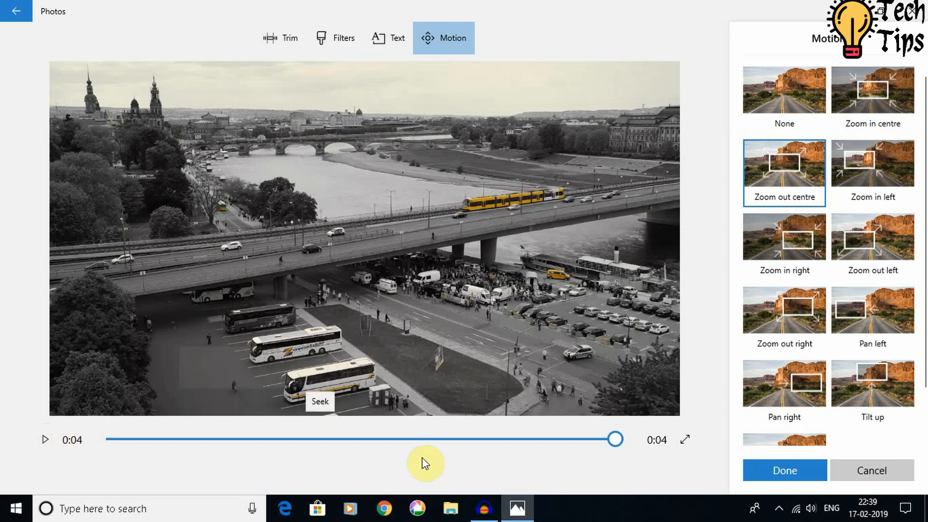
pyautogui.click(785, 97)
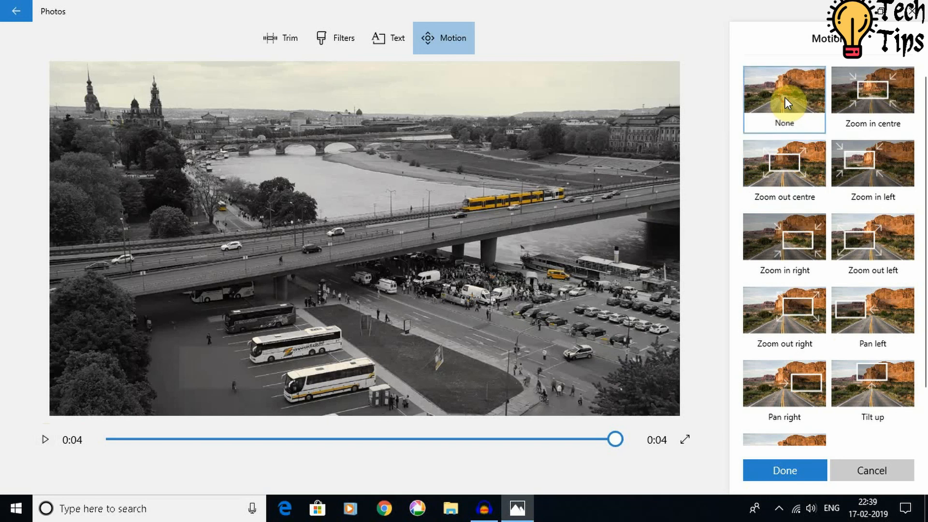
pyautogui.click(784, 470)
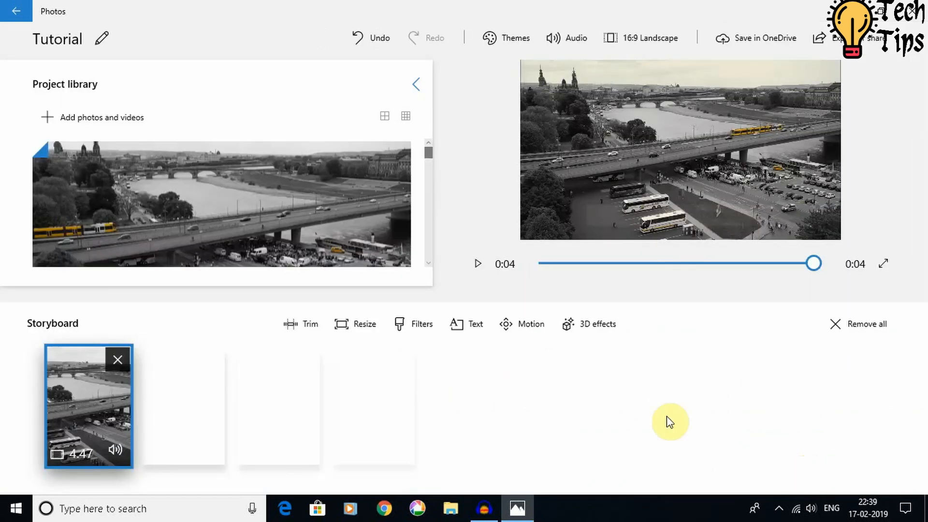
# Step: Add the Snowflakes falling 3D effect to the clip, lower its volume to about a third and play the result
pyautogui.click(588, 333)
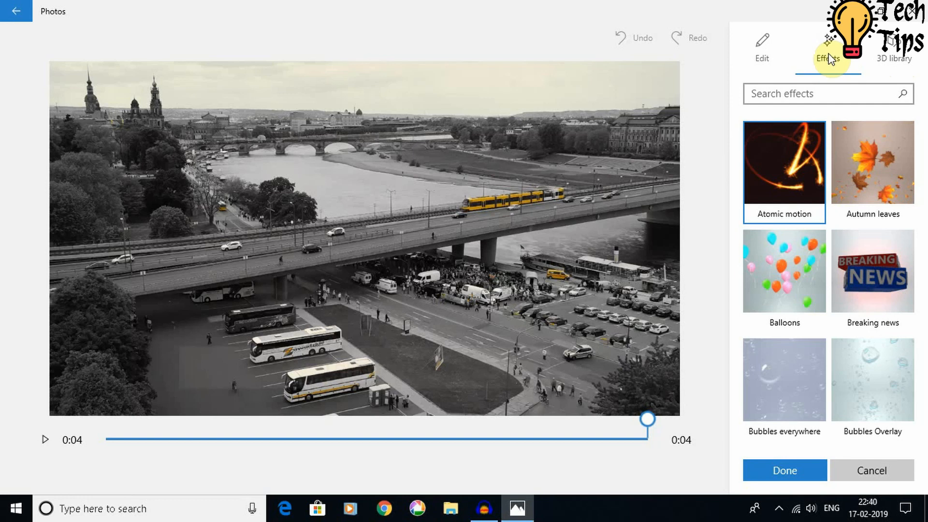
pyautogui.moveTo(925, 144); pyautogui.dragTo(921, 363)
pyautogui.click(882, 276)
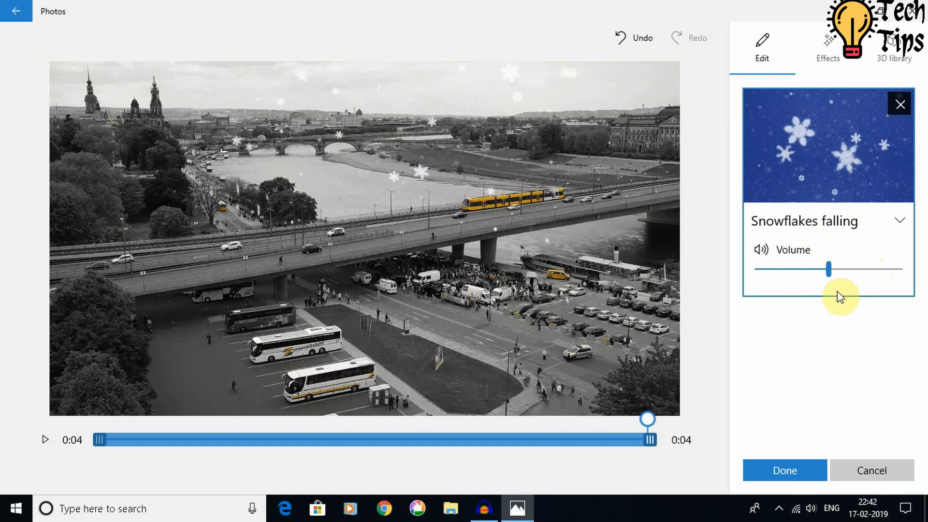
pyautogui.moveTo(831, 273); pyautogui.dragTo(801, 277)
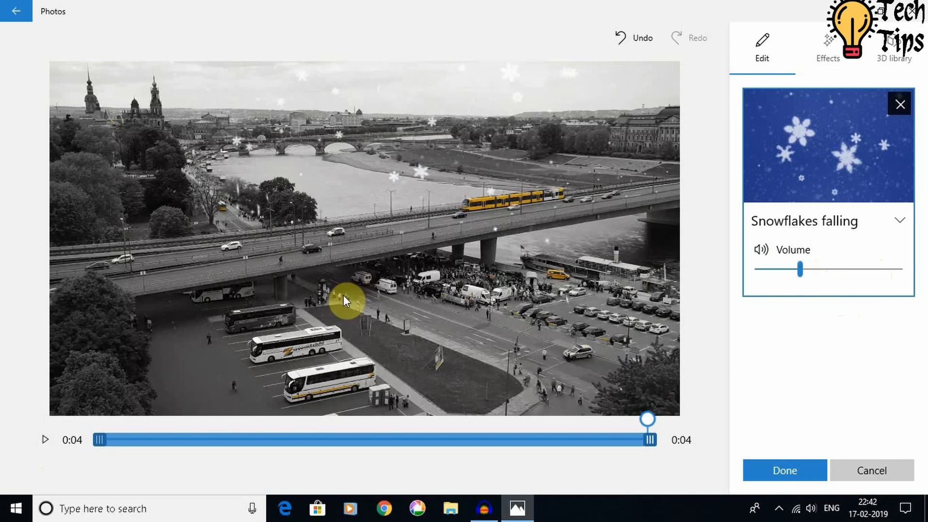
pyautogui.click(43, 441)
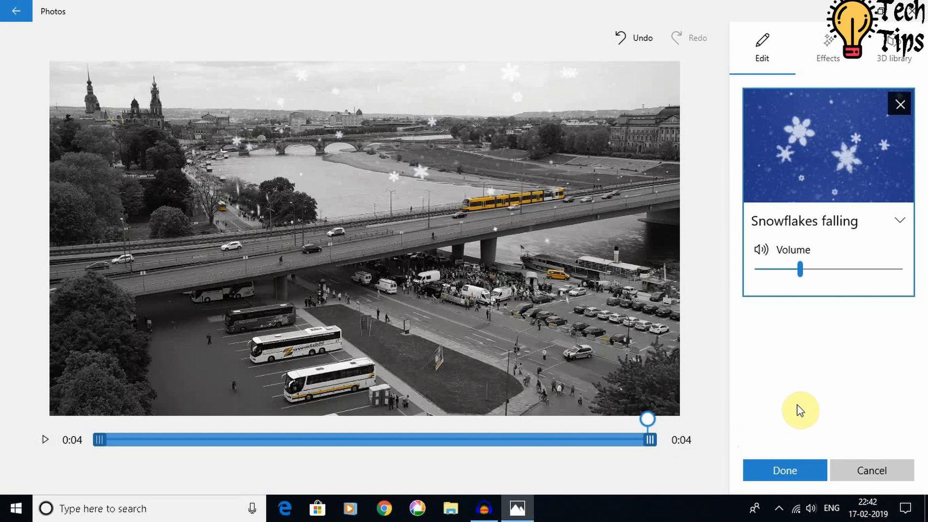
# Step: Search the 3D library for "butterfly" and add the Monarch butterfly model to the clip
pyautogui.click(891, 54)
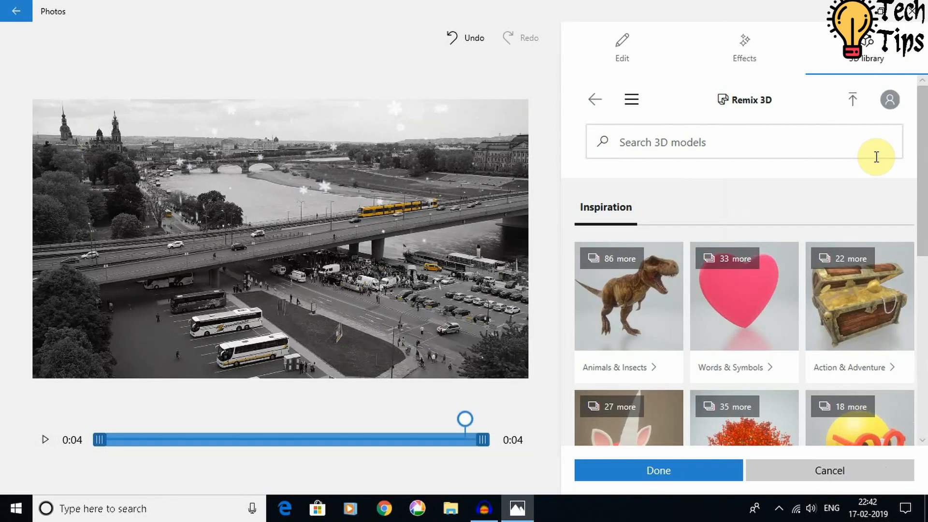
pyautogui.moveTo(923, 162); pyautogui.dragTo(925, 181)
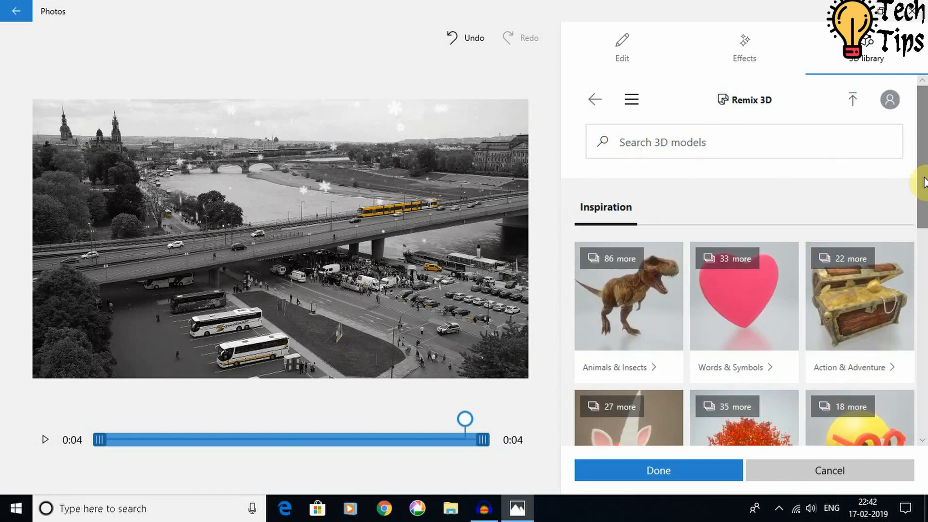
pyautogui.click(659, 145)
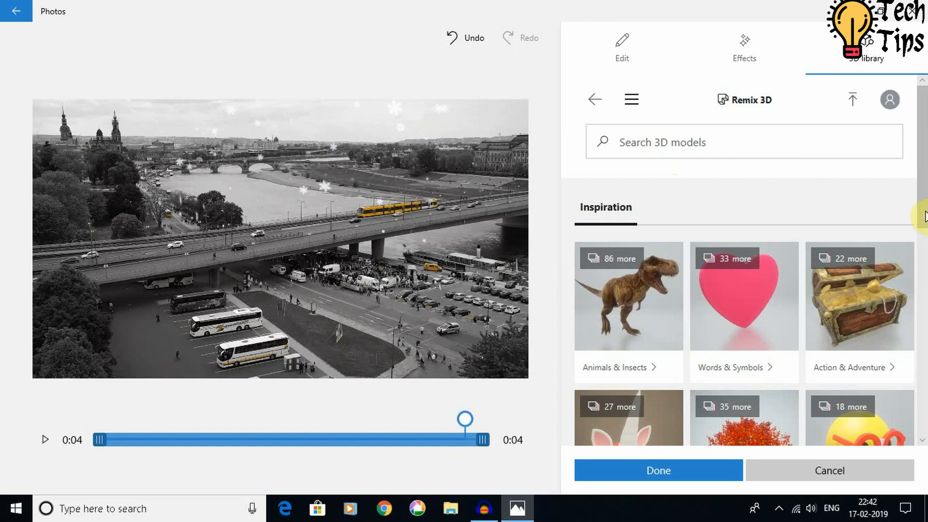
pyautogui.moveTo(923, 172)
pyautogui.mouseDown()
pyautogui.moveTo(923, 411)
pyautogui.moveTo(924, 159)
pyautogui.mouseUp()
pyautogui.click(720, 148)
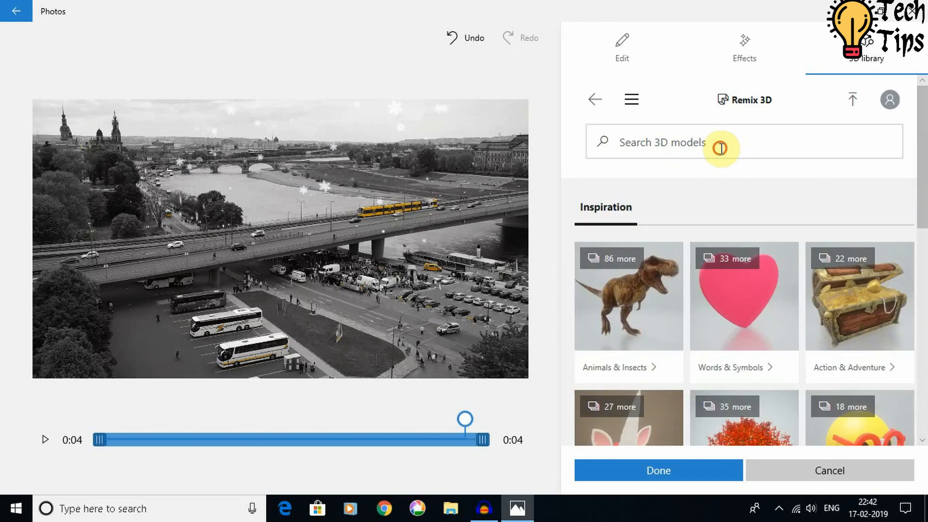
pyautogui.write('butterfly')
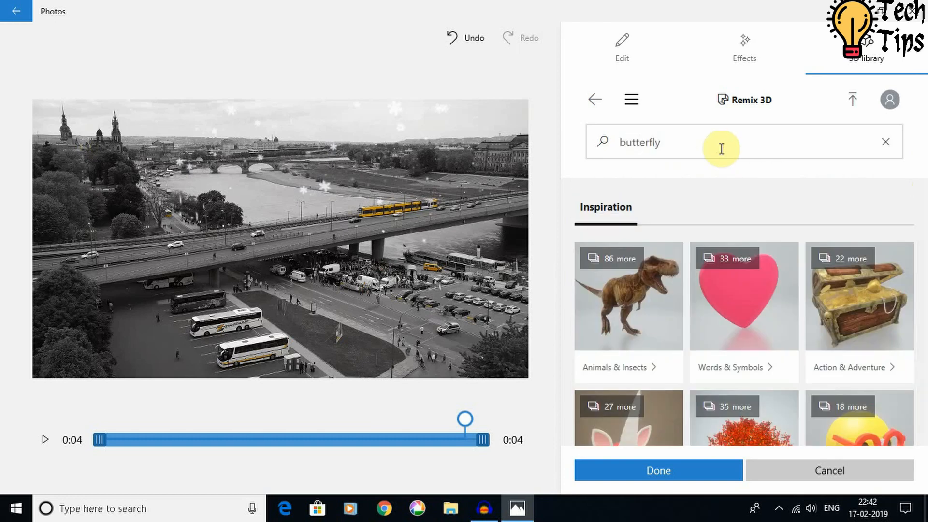
pyautogui.press('Return')
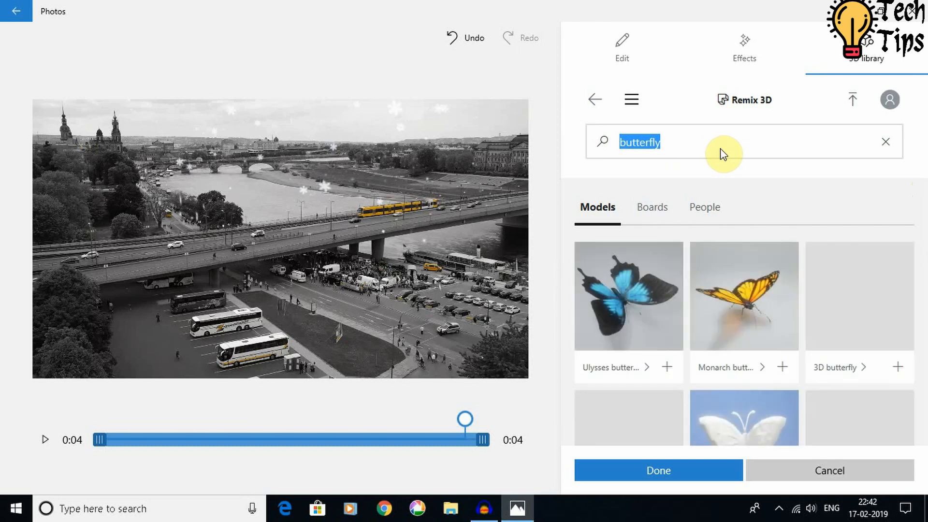
pyautogui.click(743, 300)
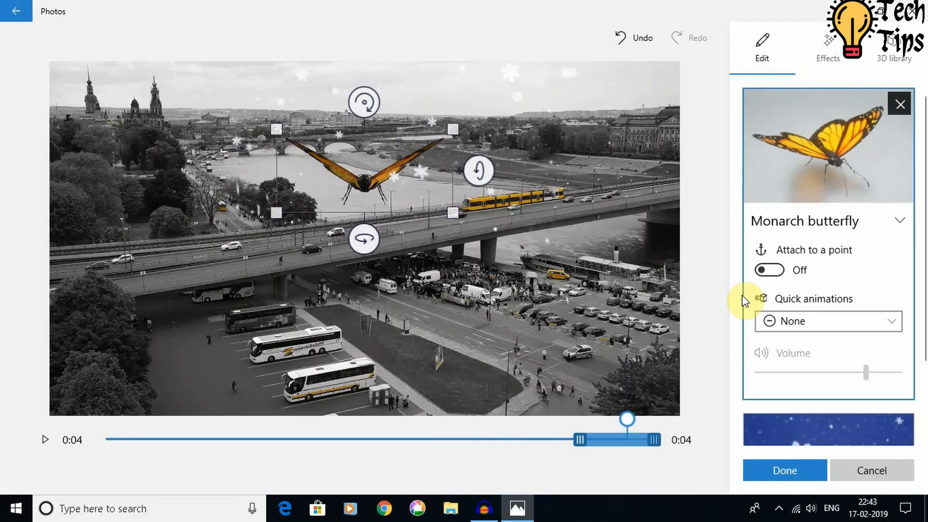
# Step: Extend the Monarch butterfly over the whole clip and attach it to a point at the front of the yellow tram
pyautogui.moveTo(365, 159); pyautogui.dragTo(428, 122)
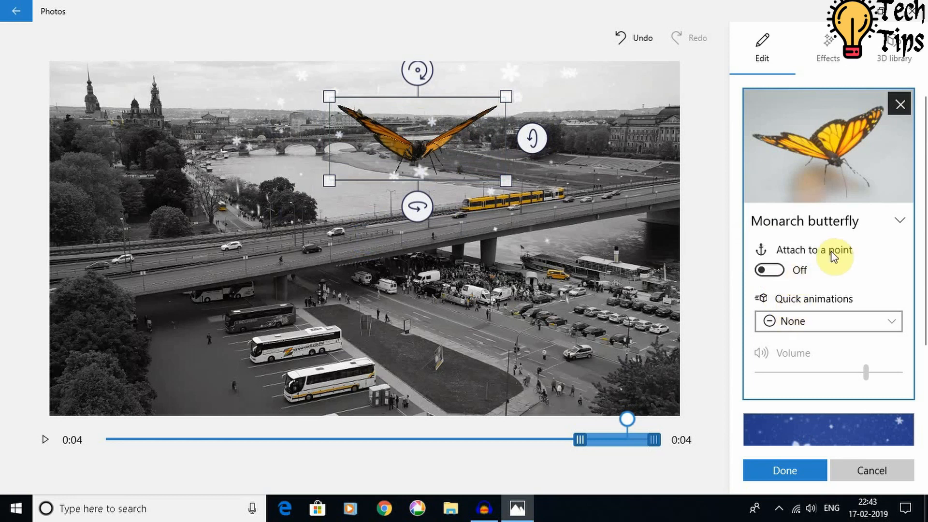
pyautogui.click(774, 271)
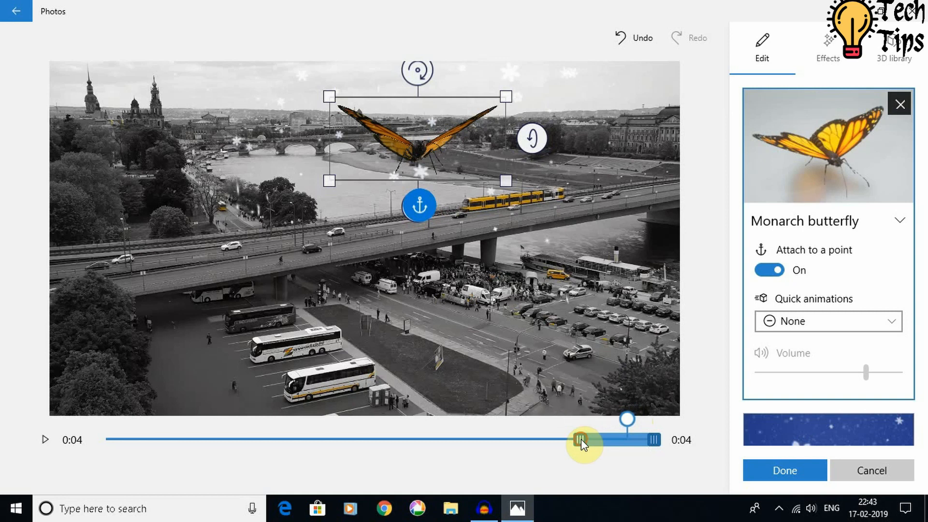
pyautogui.moveTo(582, 440); pyautogui.dragTo(86, 444)
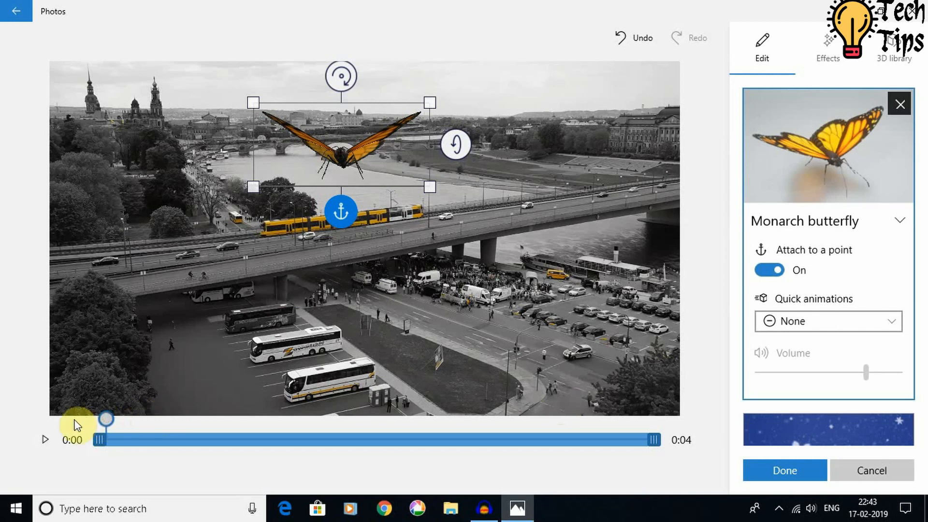
pyautogui.moveTo(329, 177); pyautogui.dragTo(435, 64)
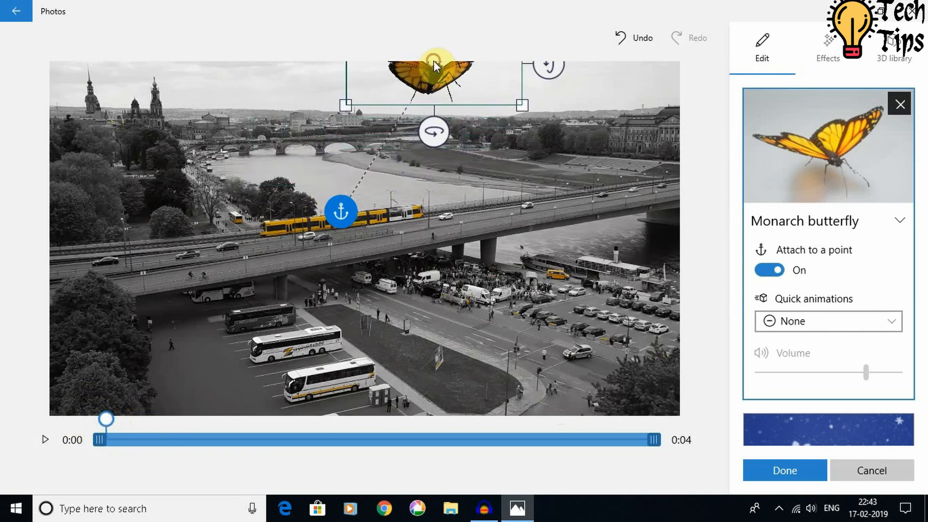
pyautogui.moveTo(347, 199); pyautogui.dragTo(410, 204)
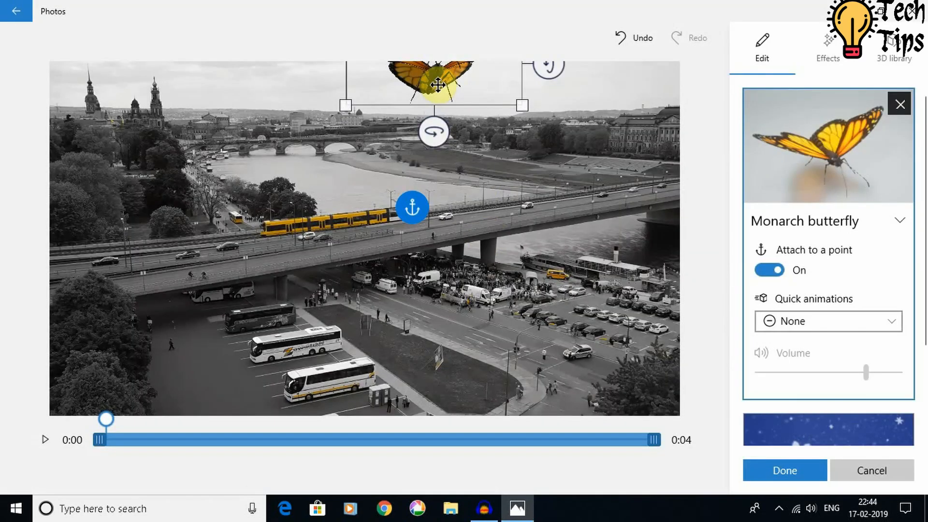
# Step: Shrink the butterfly to about a quarter of its size, place it just above the tram's front and play the clip
pyautogui.moveTo(437, 86); pyautogui.dragTo(403, 160)
pyautogui.moveTo(490, 180); pyautogui.dragTo(367, 148)
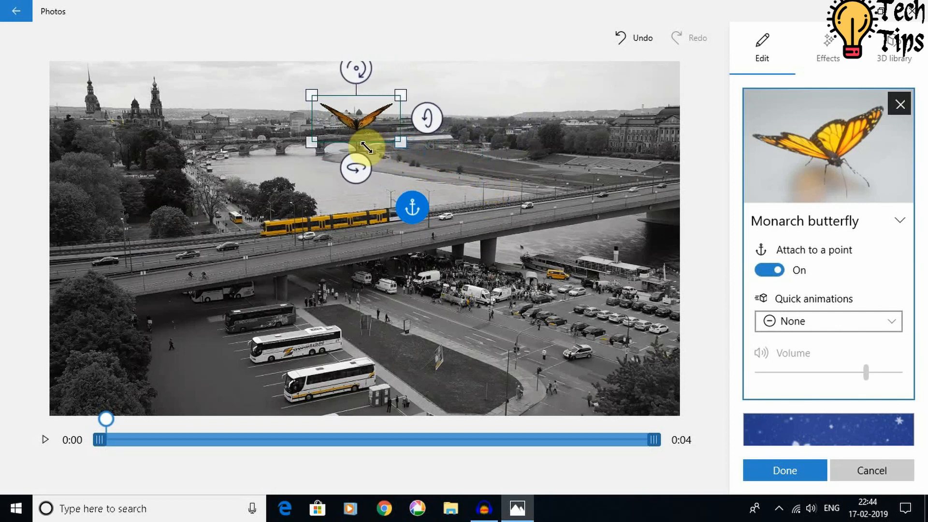
pyautogui.moveTo(356, 116); pyautogui.dragTo(405, 150)
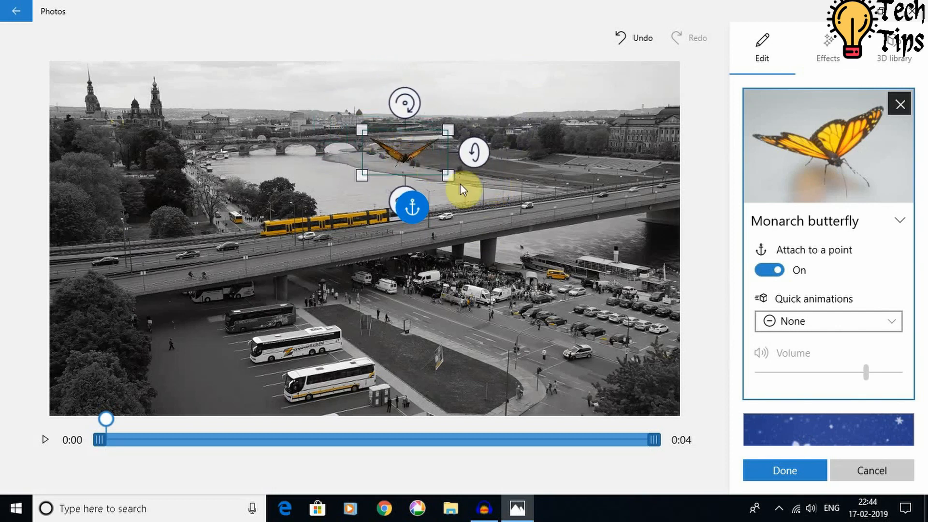
pyautogui.moveTo(448, 174); pyautogui.dragTo(530, 135)
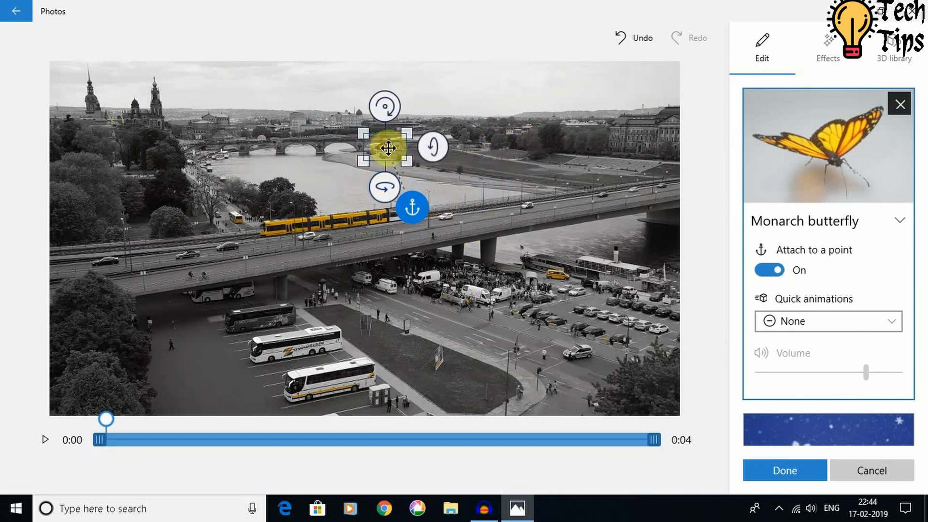
pyautogui.moveTo(388, 148); pyautogui.dragTo(383, 180)
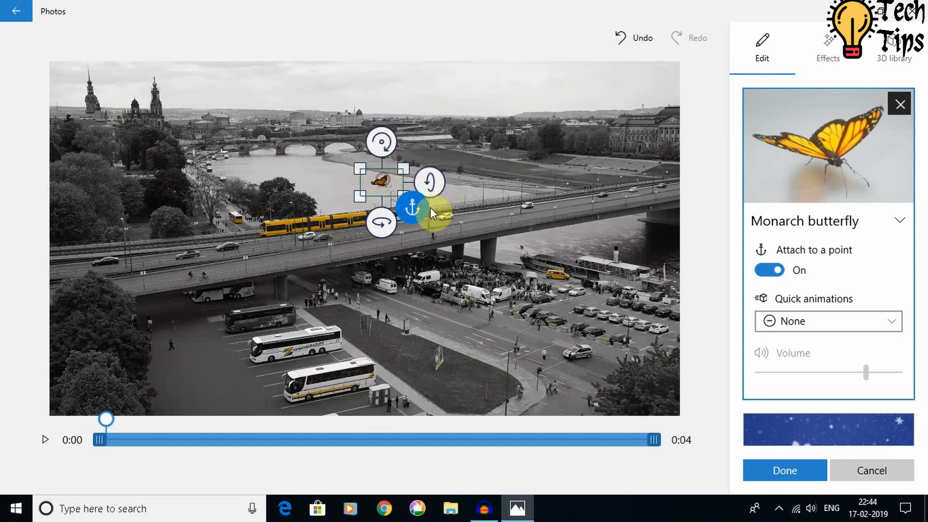
pyautogui.click(299, 333)
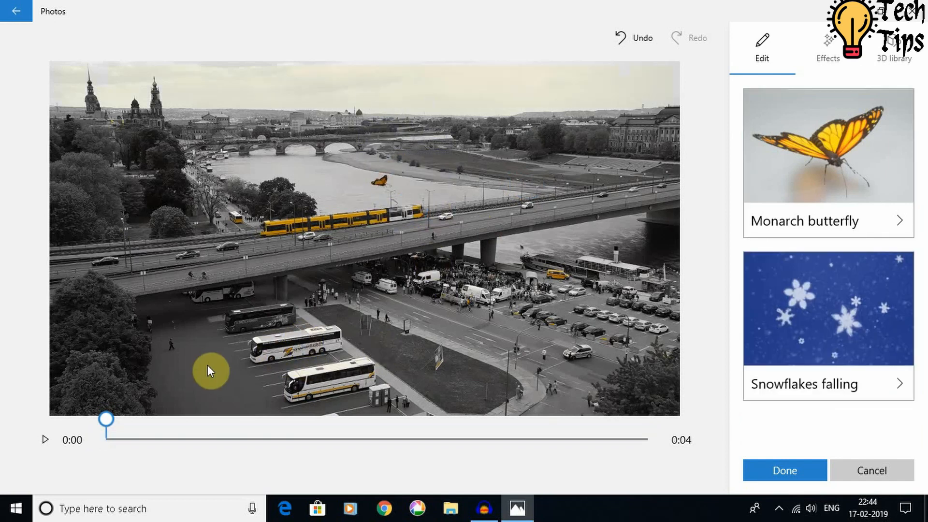
pyautogui.click(45, 440)
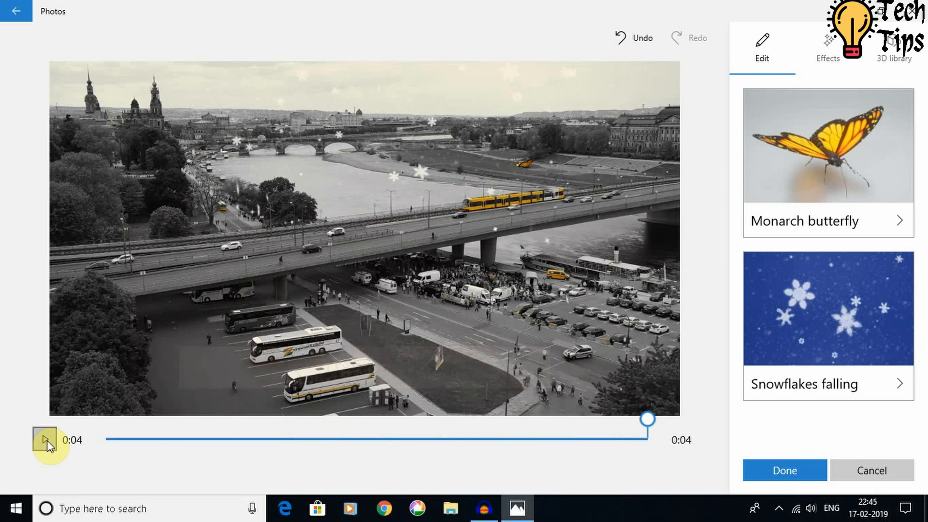
# Step: Give the Monarch butterfly the Jump & Turn quick animation, replay the clip from the start and apply the 3D effects
pyautogui.moveTo(821, 222)
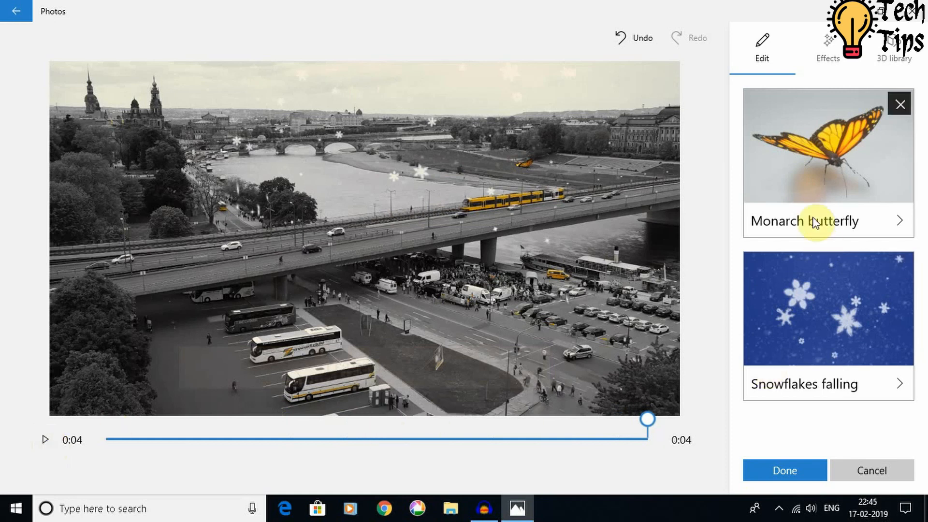
pyautogui.click(823, 180)
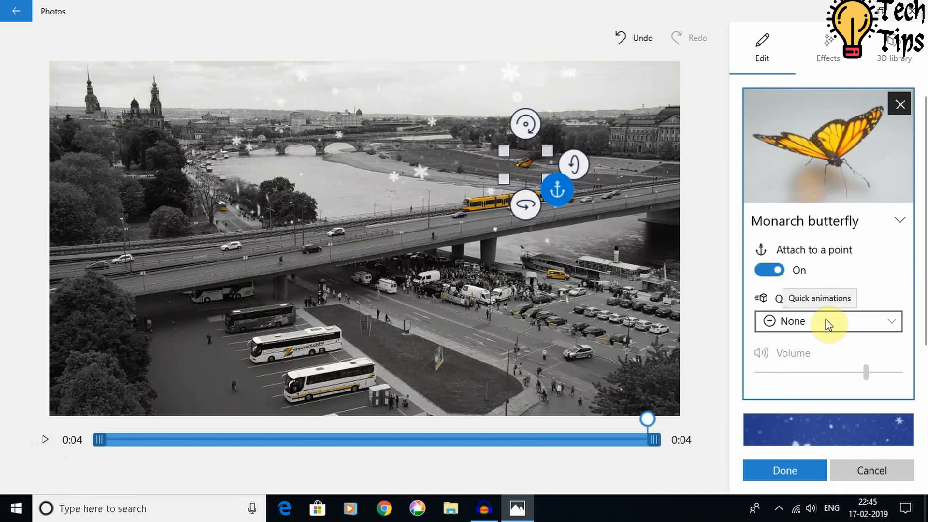
pyautogui.click(886, 325)
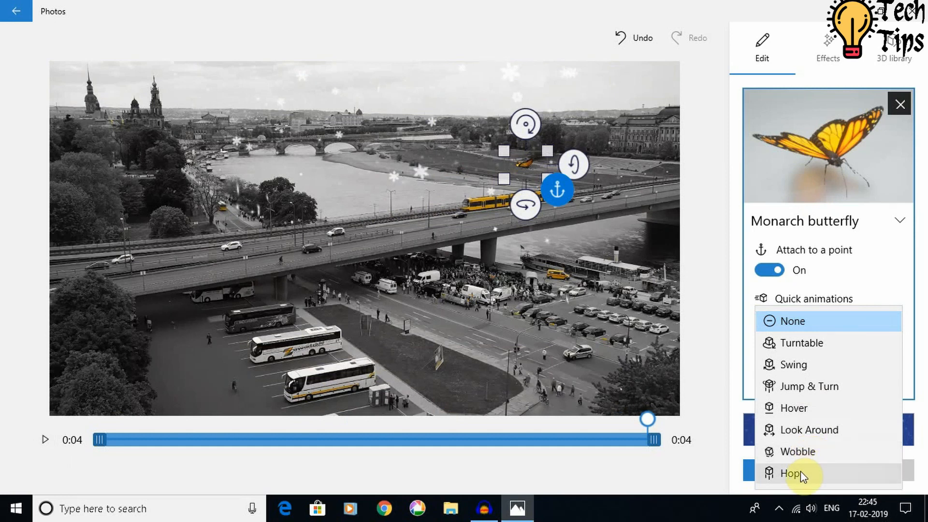
pyautogui.click(805, 391)
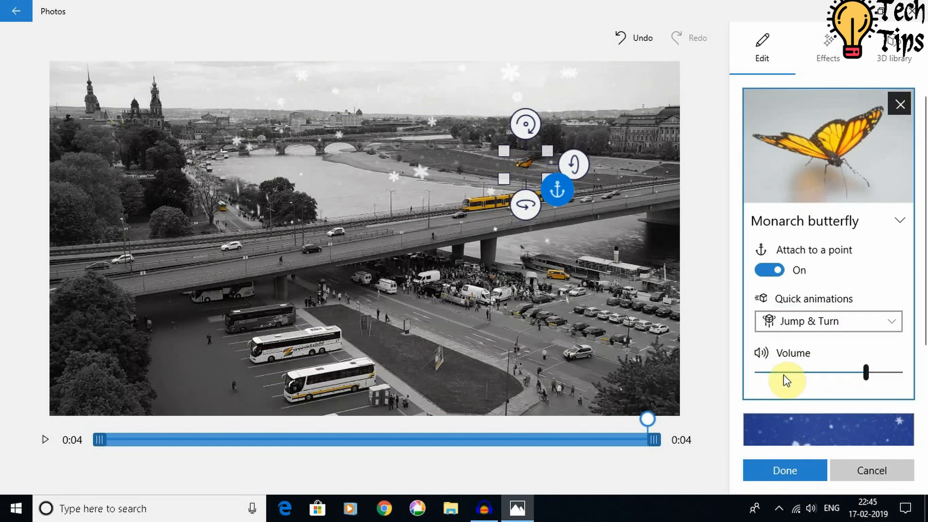
pyautogui.click(416, 297)
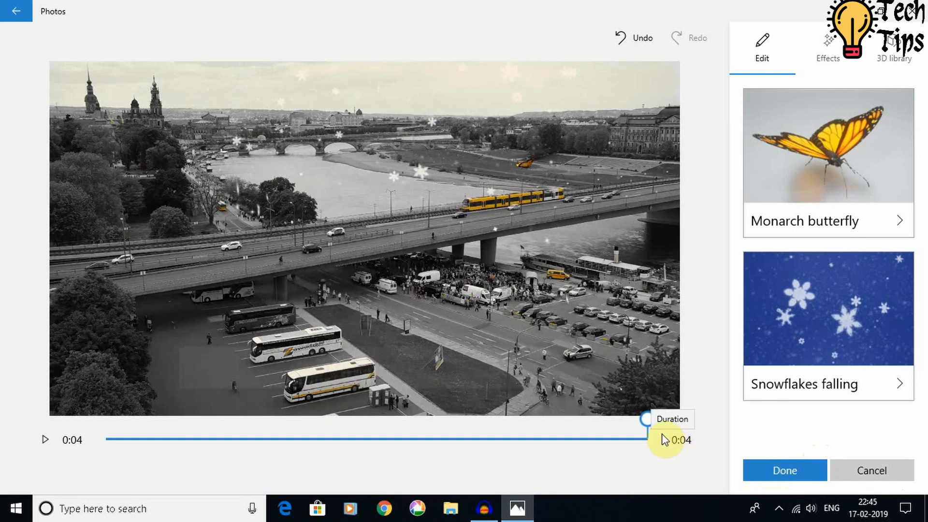
pyautogui.moveTo(648, 425); pyautogui.dragTo(87, 441)
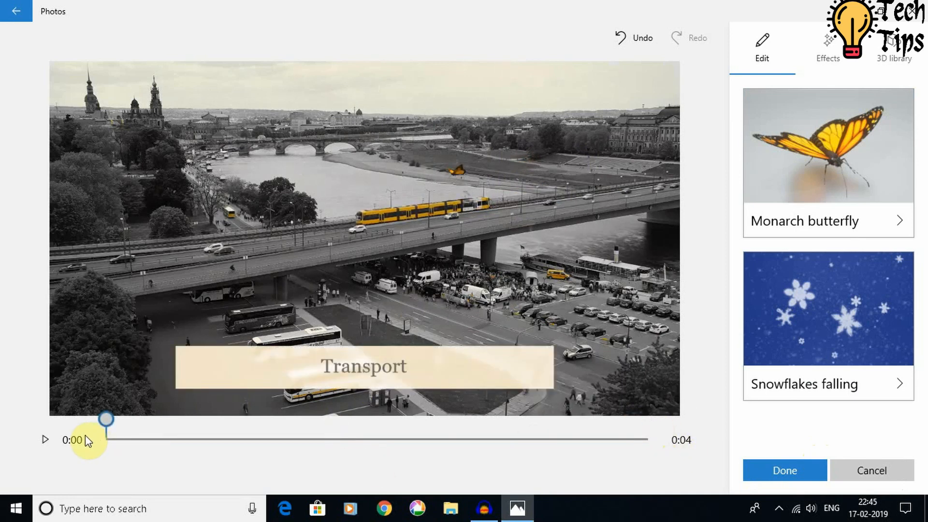
pyautogui.click(44, 440)
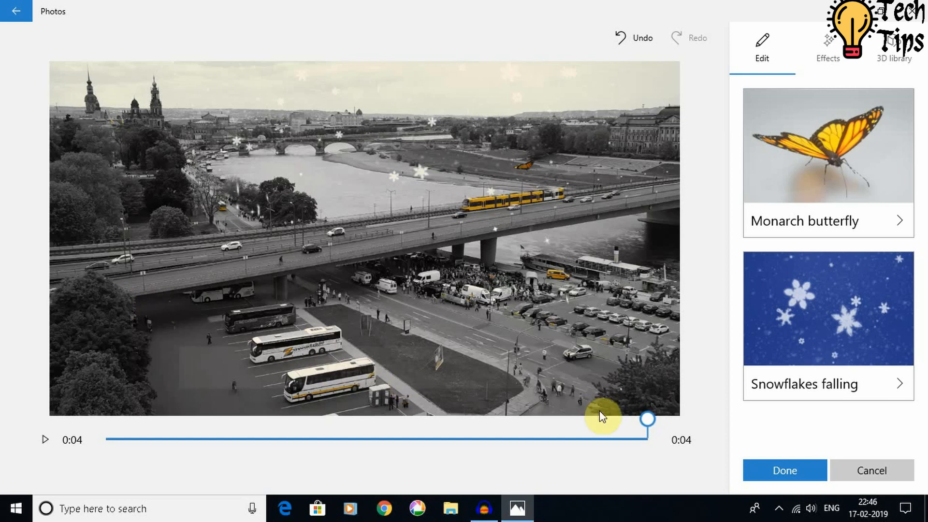
pyautogui.click(757, 468)
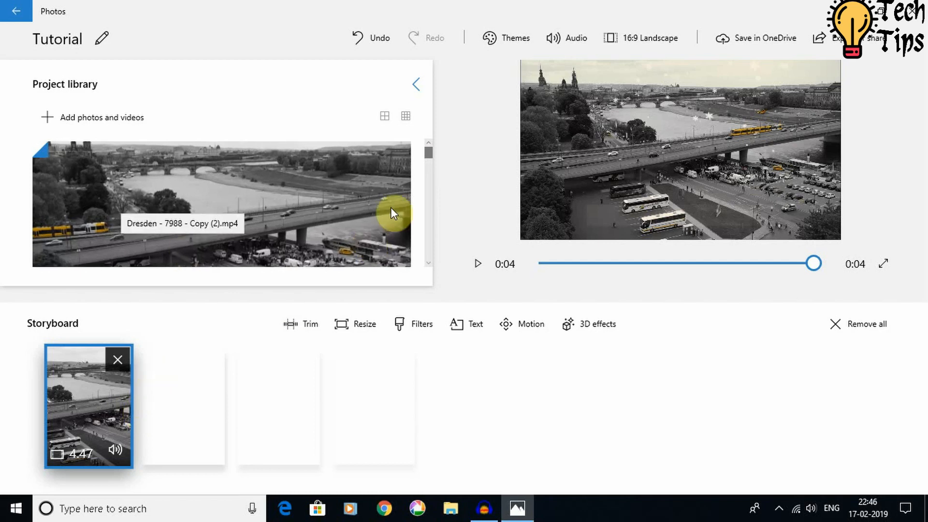
# Step: Add the video Ship - 9654 - Copy.mp4 from the project library to the storyboard as the second clip and select it
pyautogui.moveTo(425, 155); pyautogui.dragTo(432, 243)
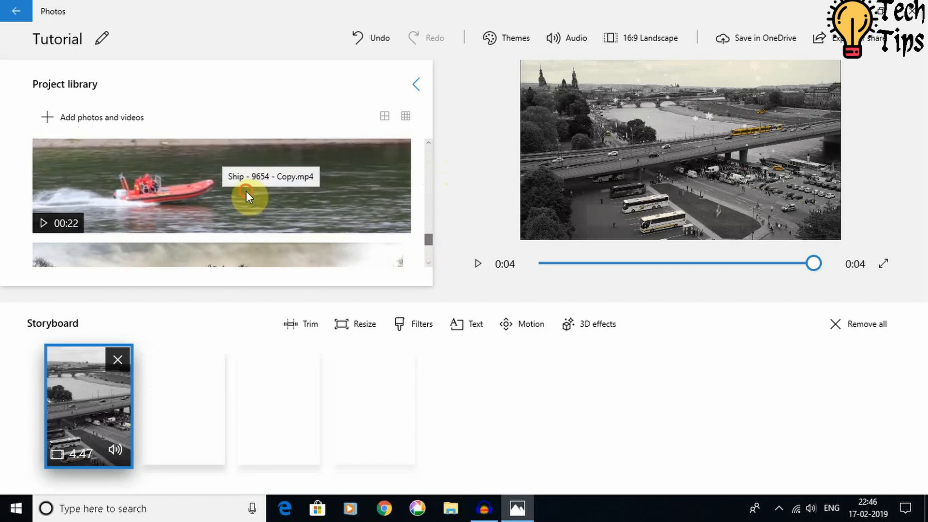
pyautogui.moveTo(246, 190); pyautogui.dragTo(199, 434)
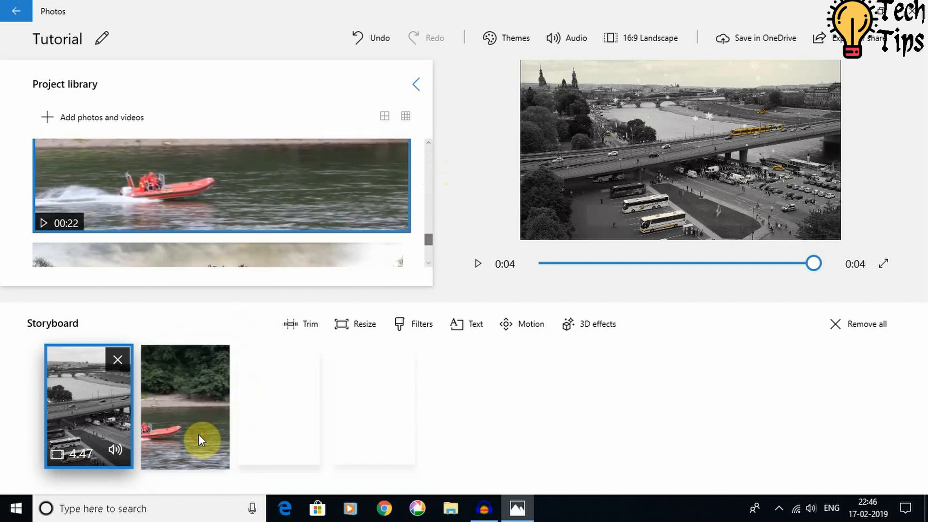
pyautogui.click(199, 434)
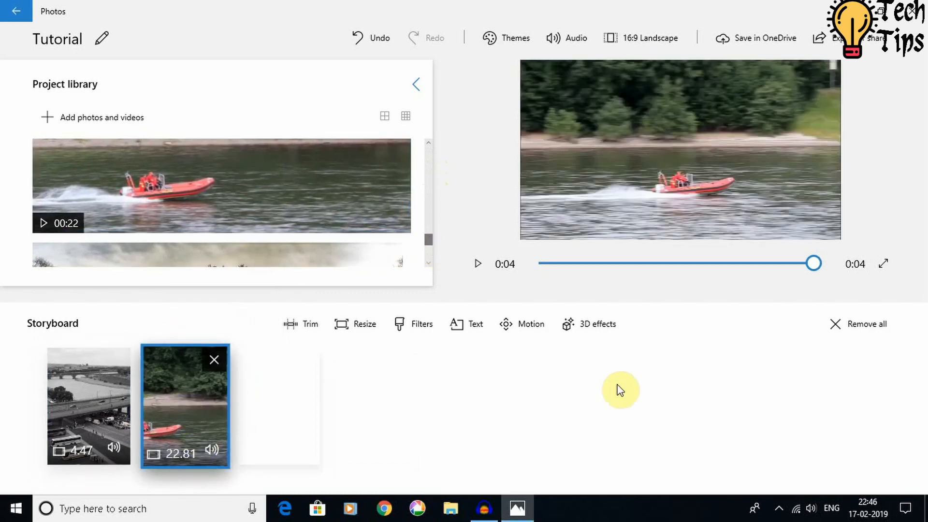
# Step: Trim the boat clip to the section from about 0:06 to 0:09, a clip length of 0:03.26, and apply the trim
pyautogui.click(306, 325)
pyautogui.moveTo(101, 451); pyautogui.dragTo(251, 448)
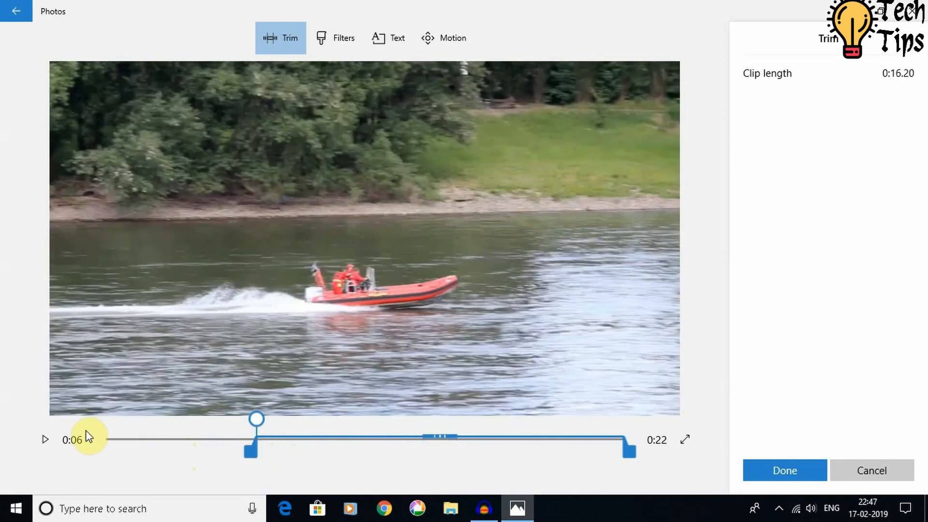
pyautogui.click(46, 441)
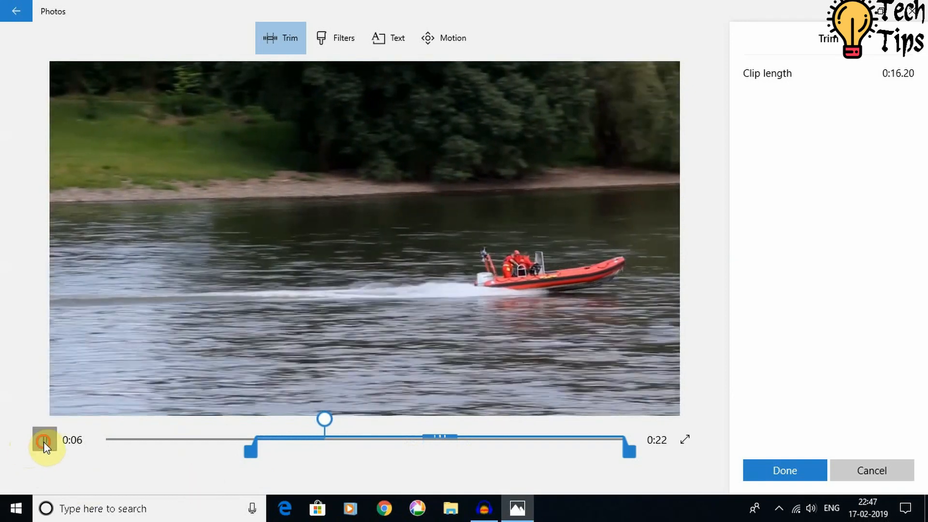
pyautogui.click(45, 439)
pyautogui.moveTo(627, 450); pyautogui.dragTo(336, 463)
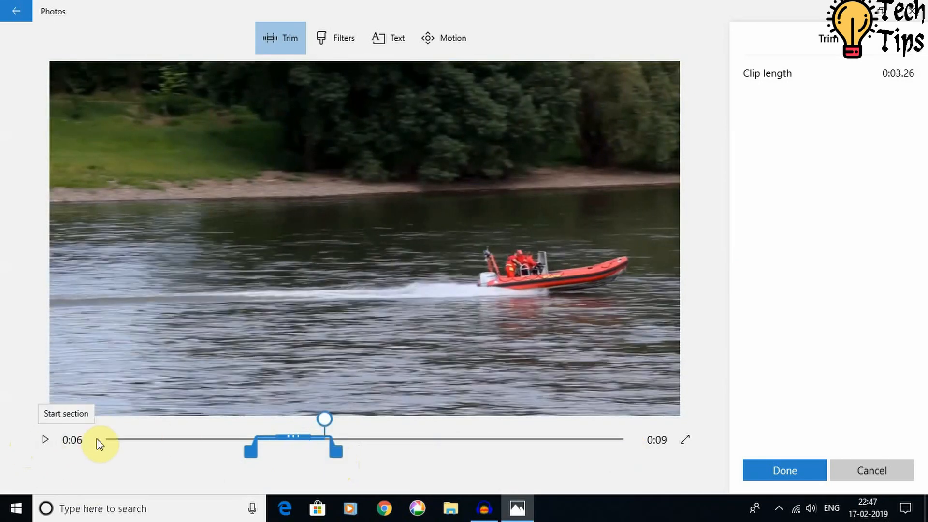
pyautogui.click(796, 467)
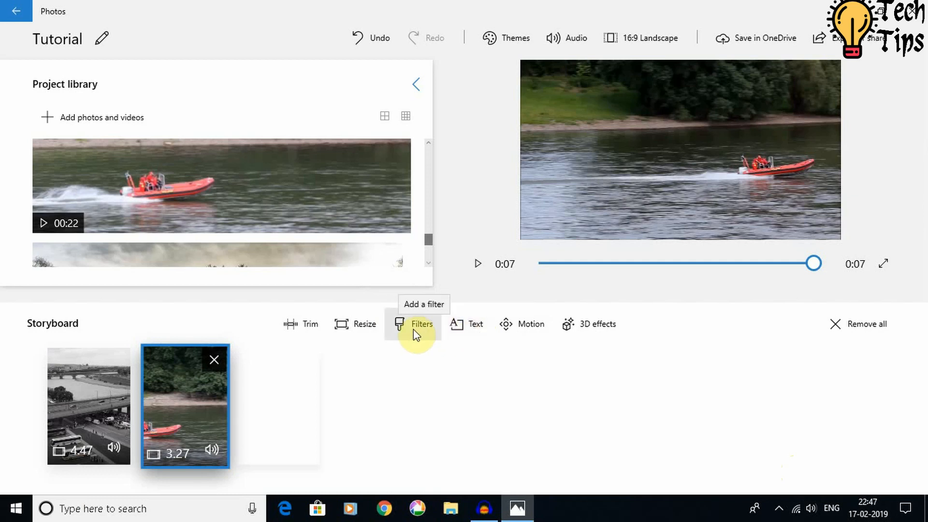
# Step: Add the text Sport to the boat clip in the Classic style with the Bottom layout and apply it
pyautogui.click(472, 331)
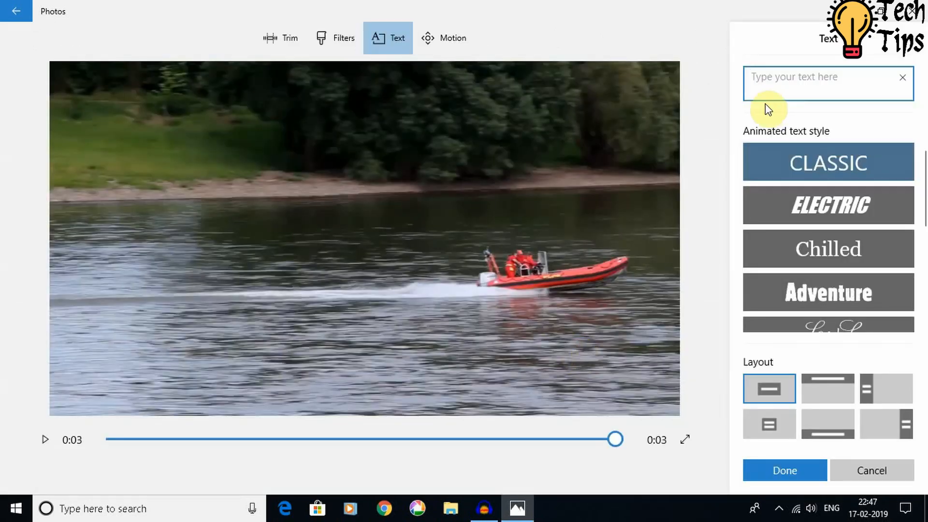
pyautogui.write('Sport')
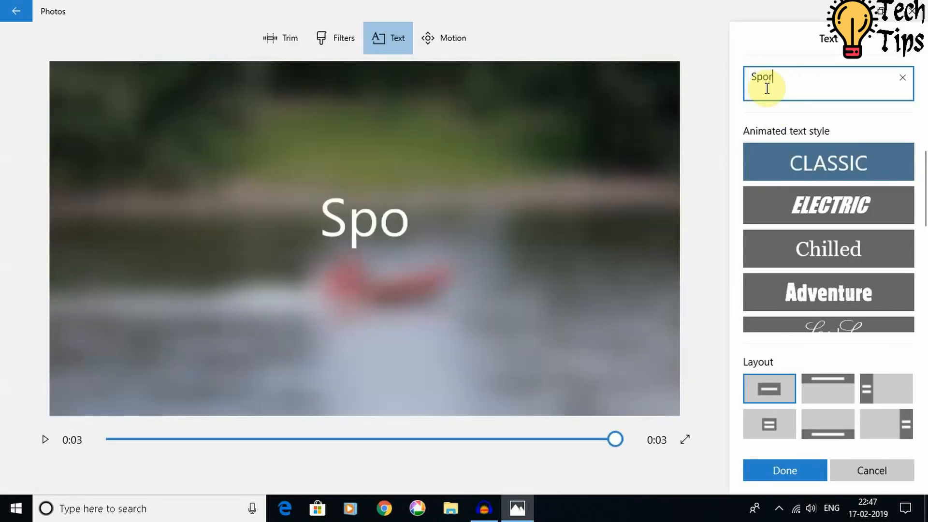
pyautogui.click(829, 432)
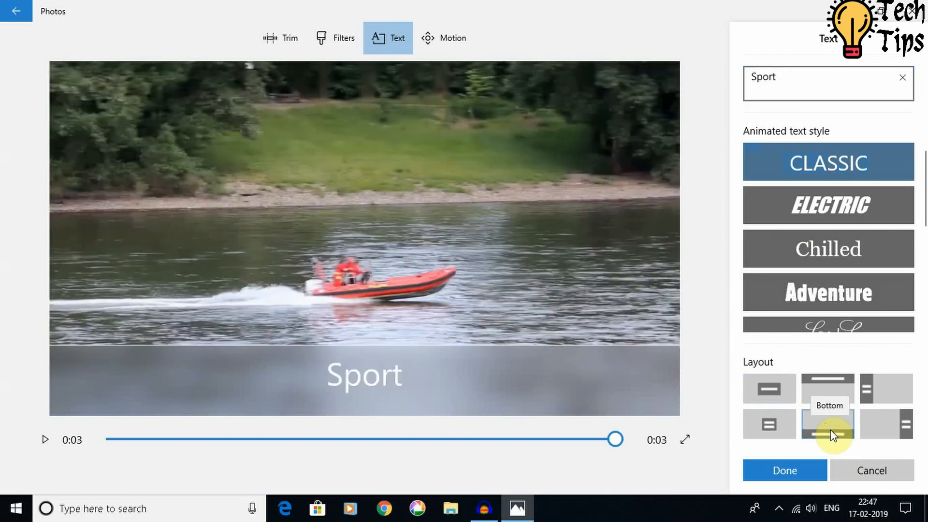
pyautogui.click(790, 472)
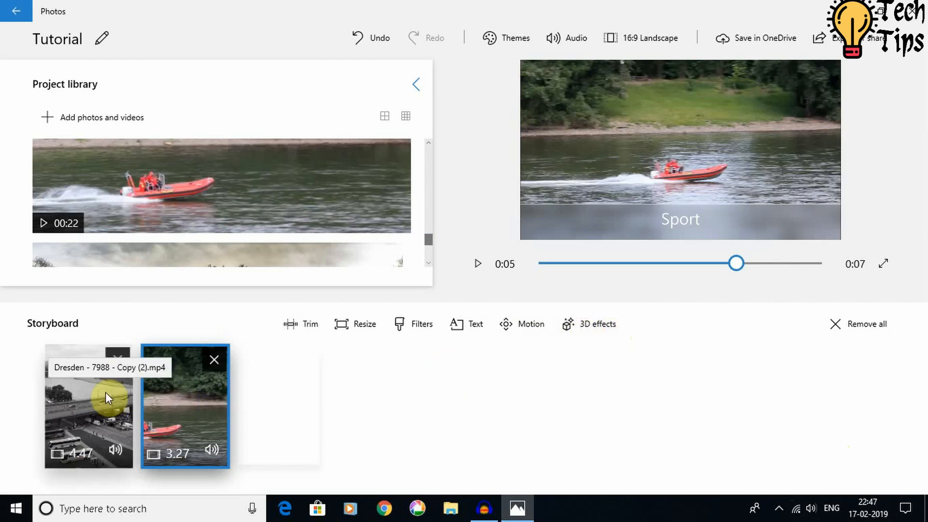
# Step: Insert the 00:06 rock and valley video from the project library between the bridge clip and the boat clip, keeping it selected
pyautogui.click(86, 391)
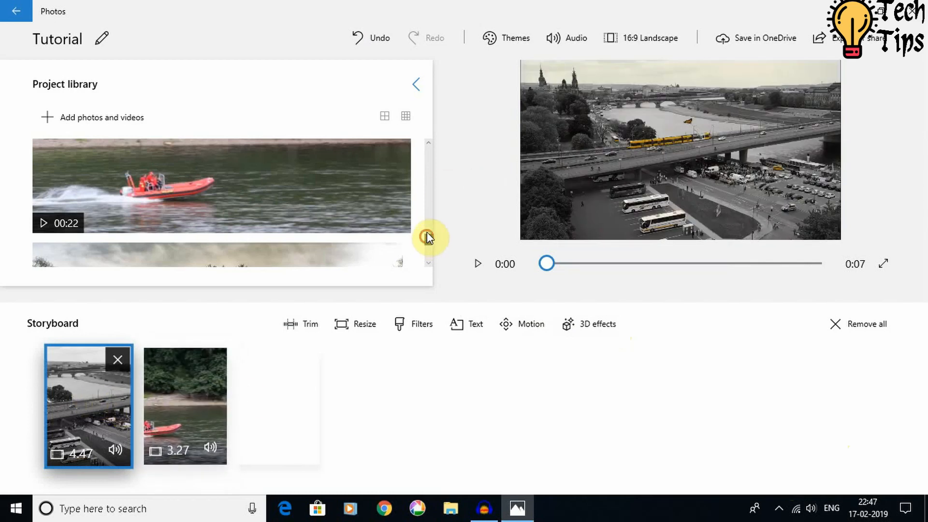
pyautogui.moveTo(428, 238); pyautogui.dragTo(426, 185)
pyautogui.moveTo(168, 221); pyautogui.dragTo(187, 413)
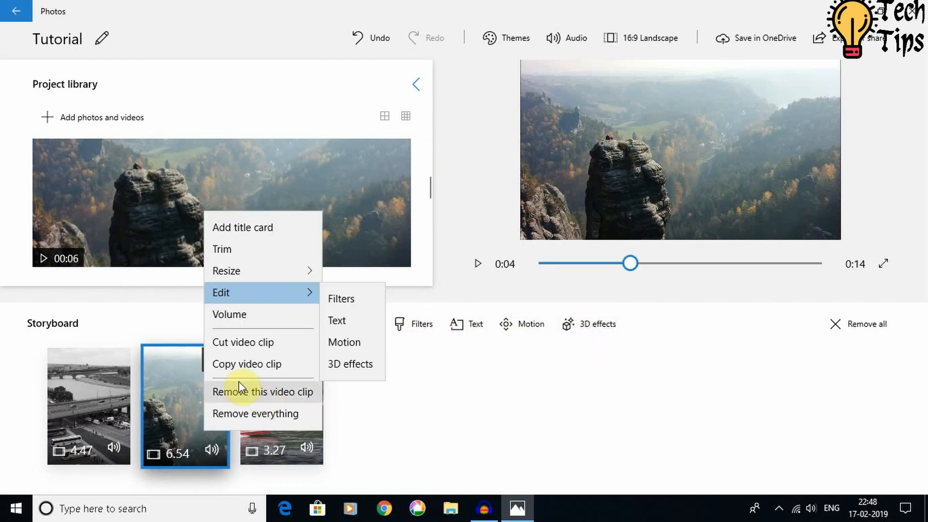
pyautogui.click(197, 383)
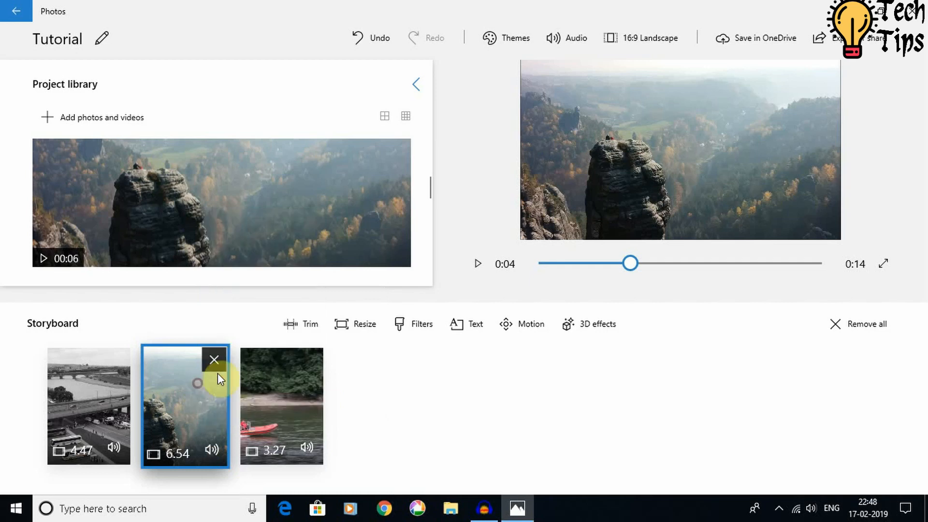
# Step: Trim the end of the rock clip so its length is 0:03.26 and apply the trim
pyautogui.click(309, 323)
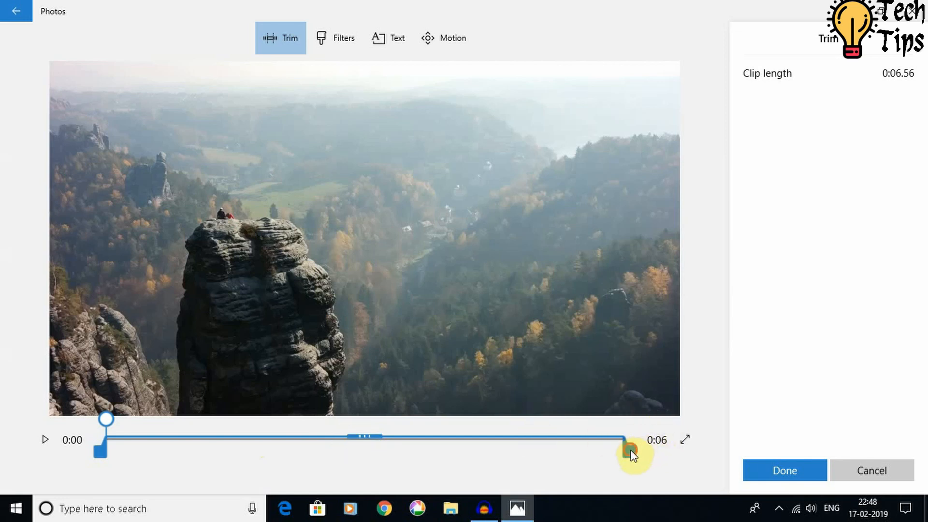
pyautogui.moveTo(630, 452); pyautogui.dragTo(371, 445)
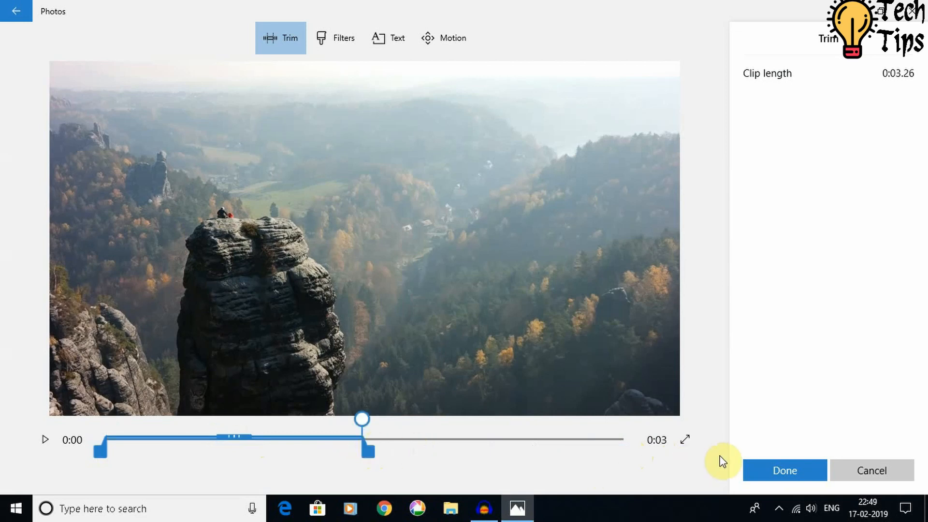
pyautogui.click(747, 468)
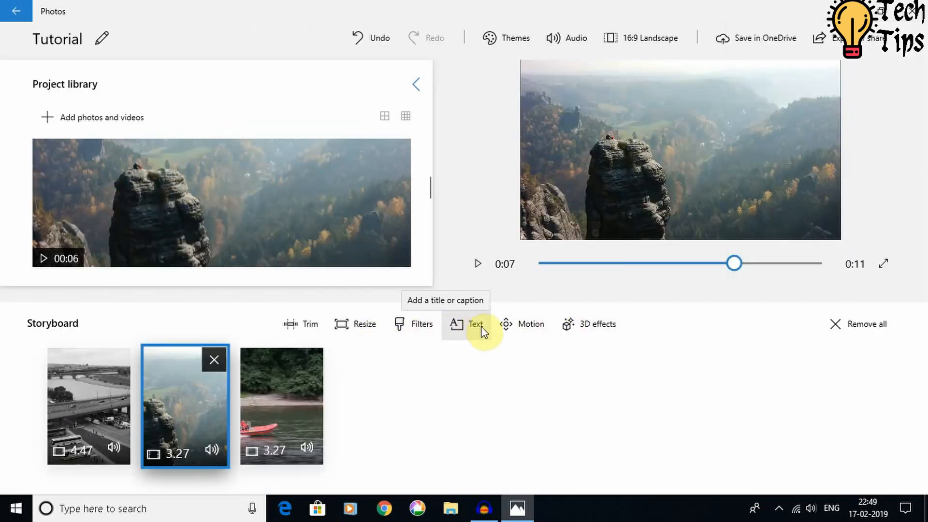
# Step: Give the rock clip the Zoom out left motion, preview it and apply the motion
pyautogui.click(526, 326)
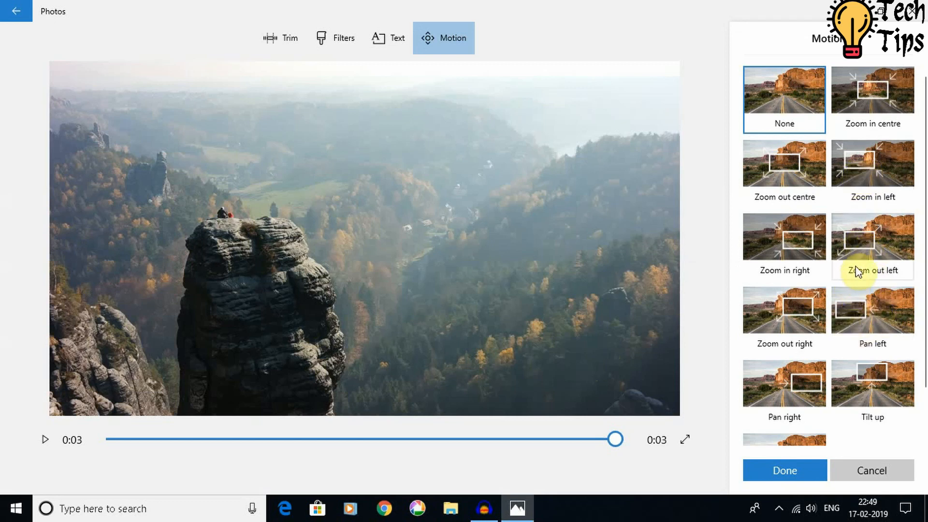
pyautogui.click(865, 241)
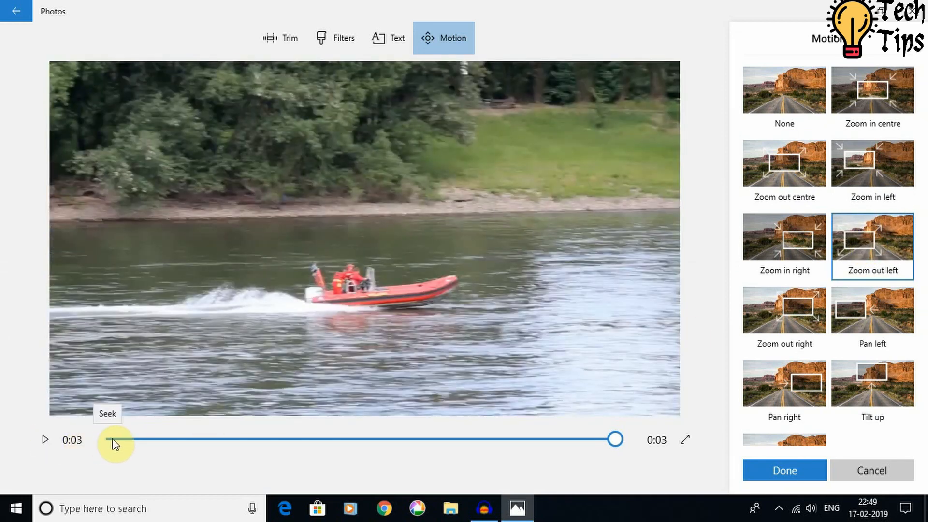
pyautogui.click(49, 439)
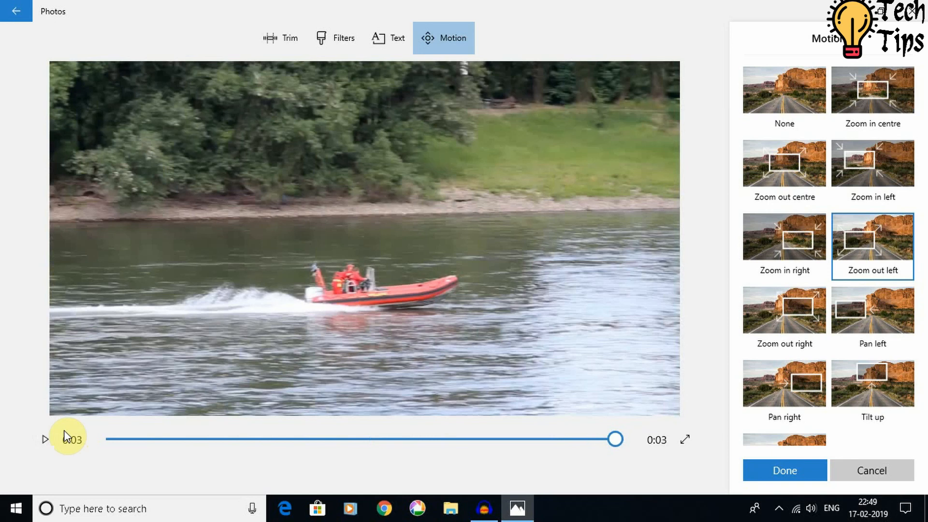
pyautogui.click(773, 471)
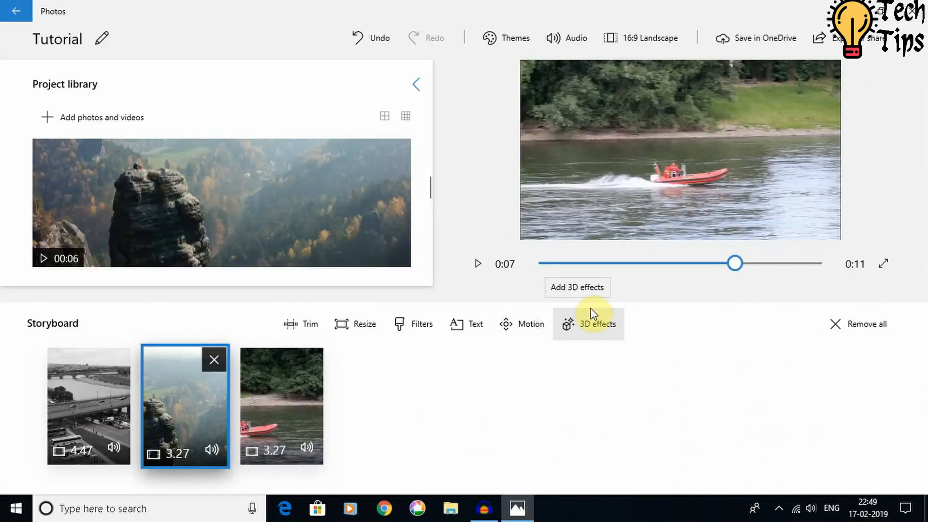
# Step: Add the Flies 3D effect to the rock clip, starting from the beginning of the clip
pyautogui.click(583, 324)
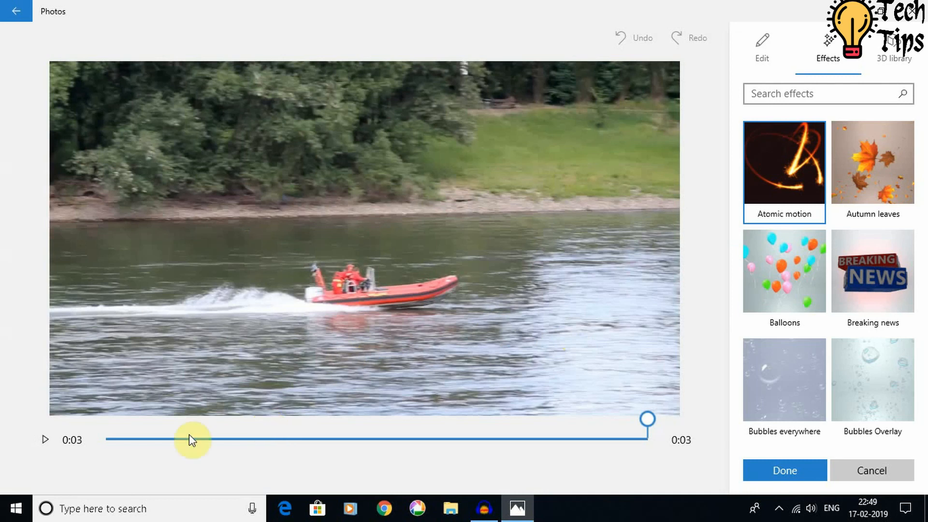
pyautogui.click(110, 440)
pyautogui.scroll(-5, 922, 222)
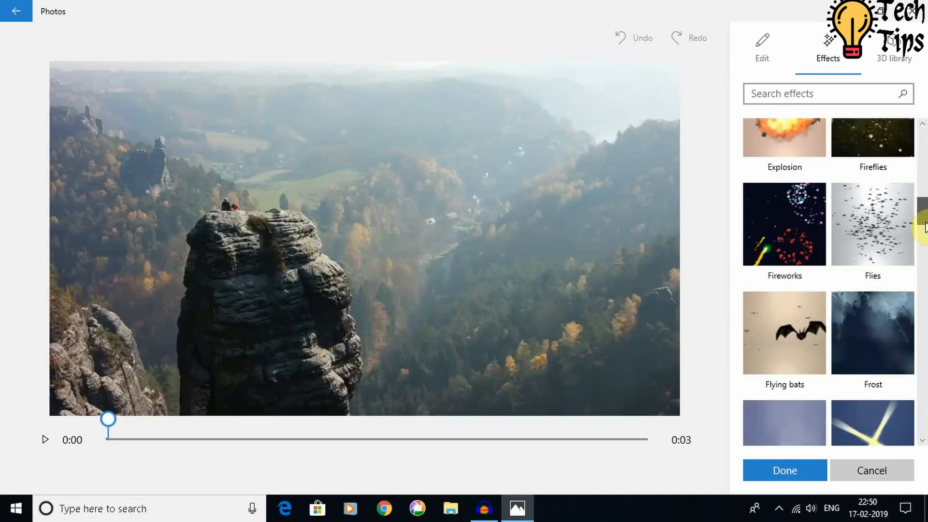
pyautogui.click(866, 221)
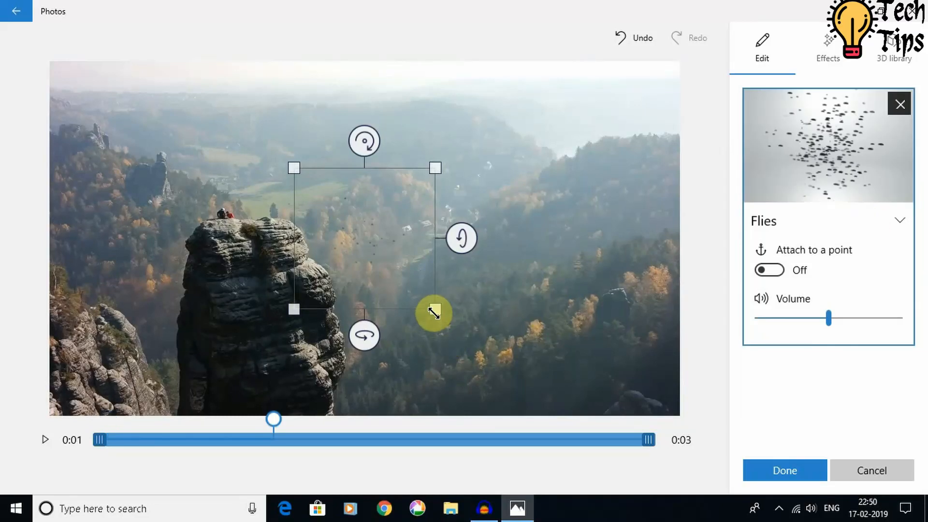
# Step: Enlarge the Flies effect to more than twice its size and place it over the forested valley to the right of the rock
pyautogui.moveTo(434, 310); pyautogui.dragTo(546, 382)
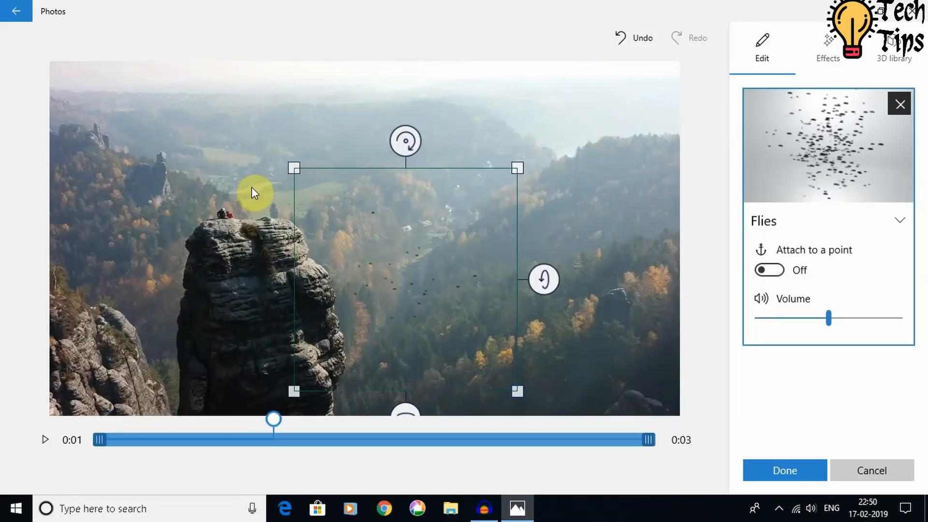
pyautogui.moveTo(294, 168); pyautogui.dragTo(78, 137)
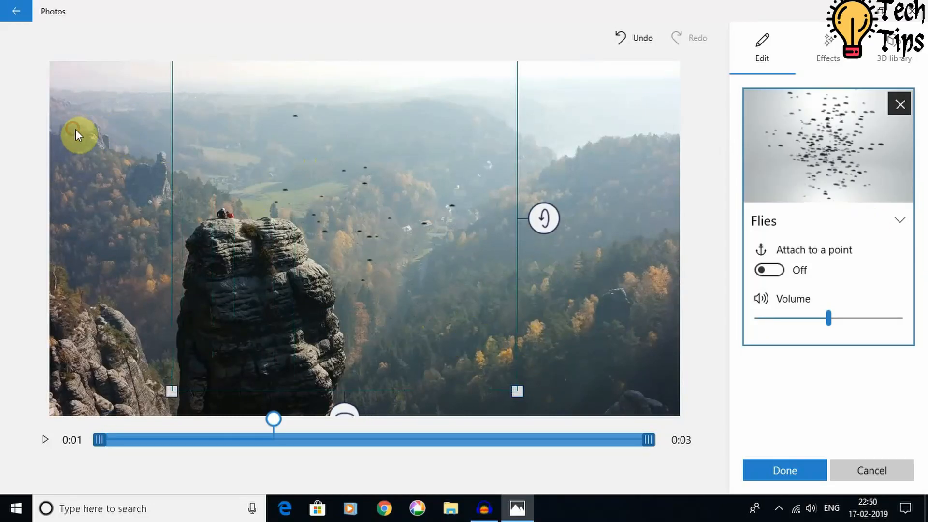
pyautogui.moveTo(386, 246); pyautogui.dragTo(560, 272)
pyautogui.click(208, 293)
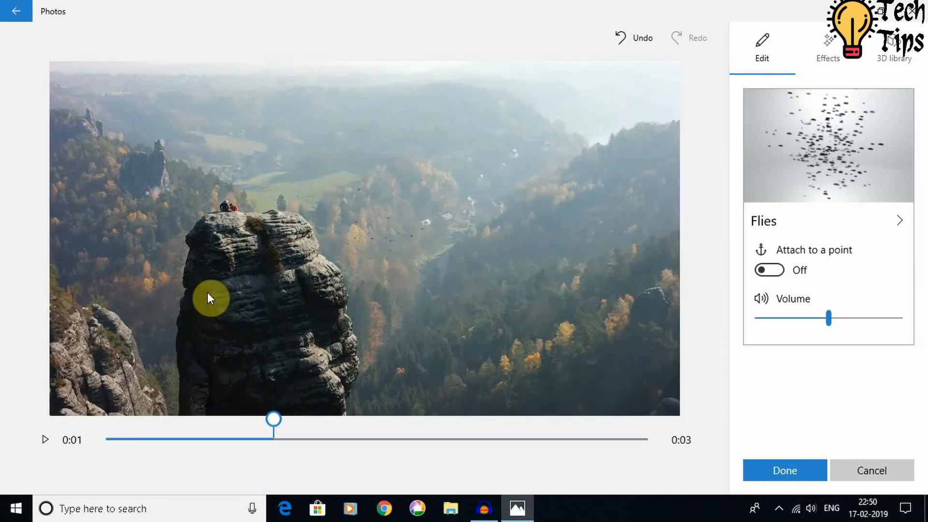
# Step: Play the rock clip from the start to check the Flies effect and apply the 3D effects
pyautogui.click(110, 439)
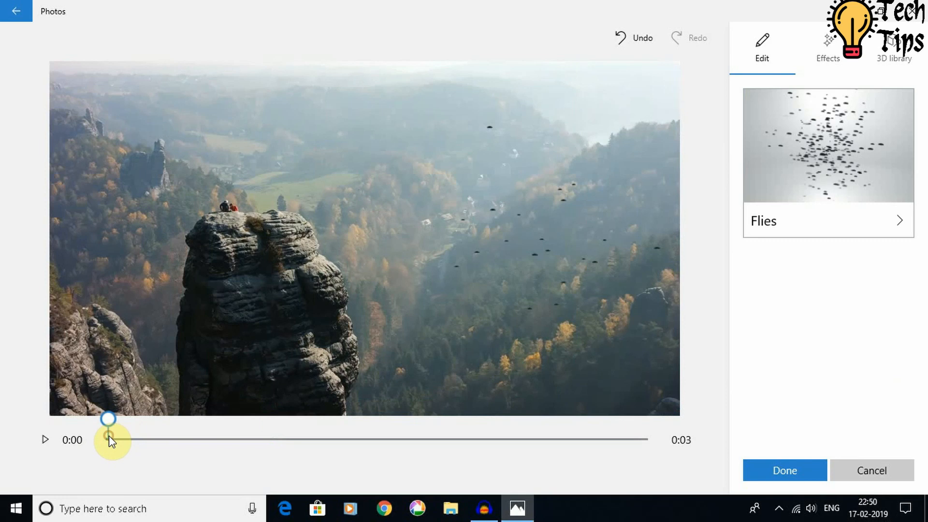
pyautogui.click(45, 440)
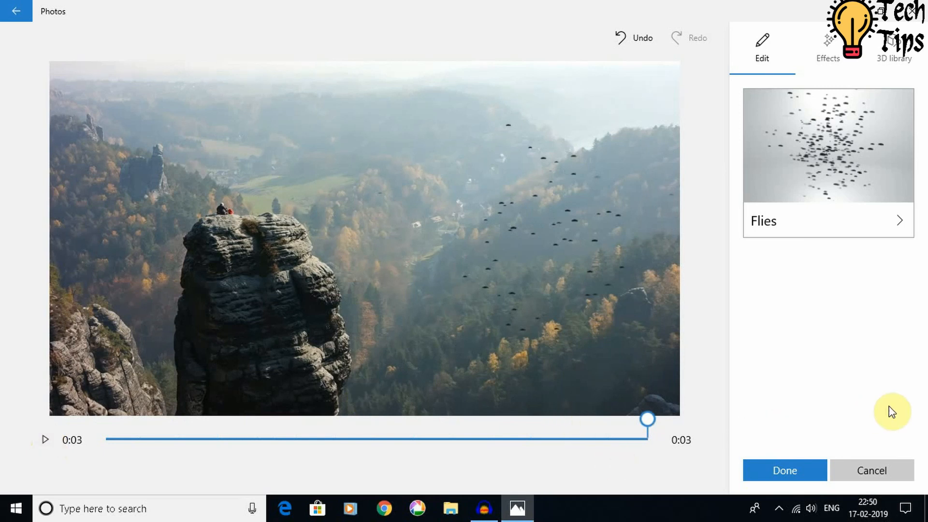
pyautogui.click(780, 469)
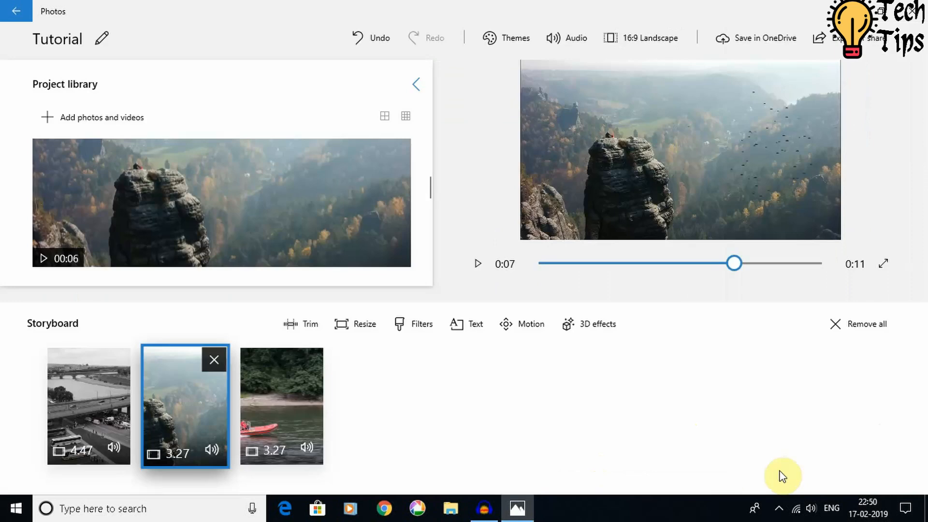
# Step: Add the text Mountains to the rock clip in the Chilled style with the Bottom layout and apply it
pyautogui.click(476, 333)
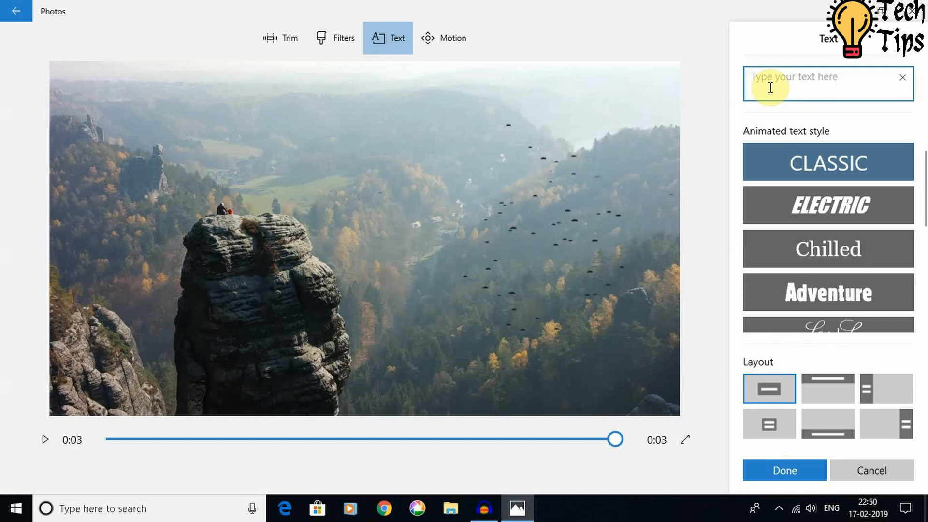
pyautogui.write('Mountains')
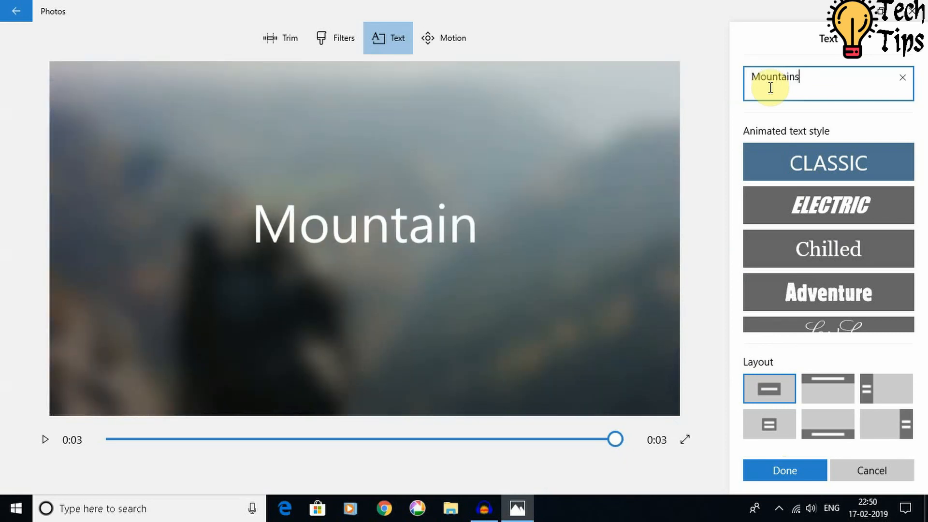
pyautogui.click(853, 249)
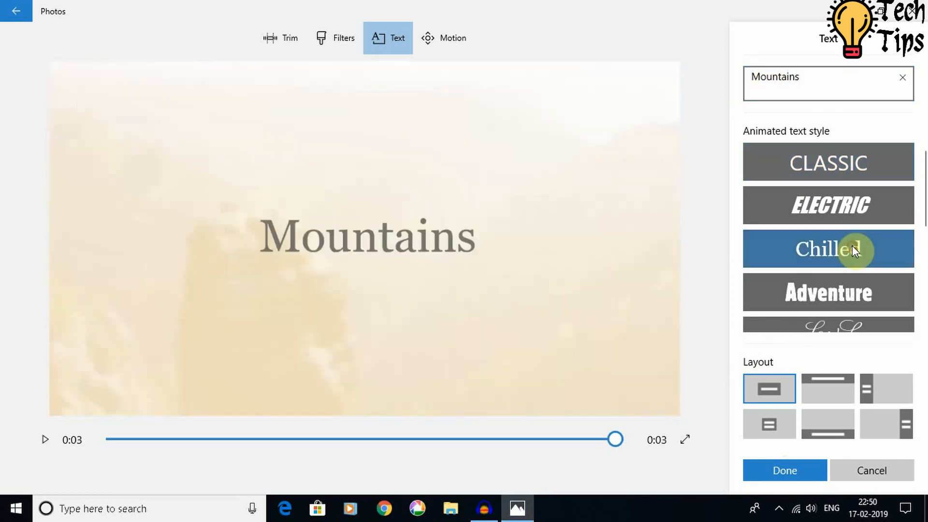
pyautogui.click(822, 430)
pyautogui.click(788, 473)
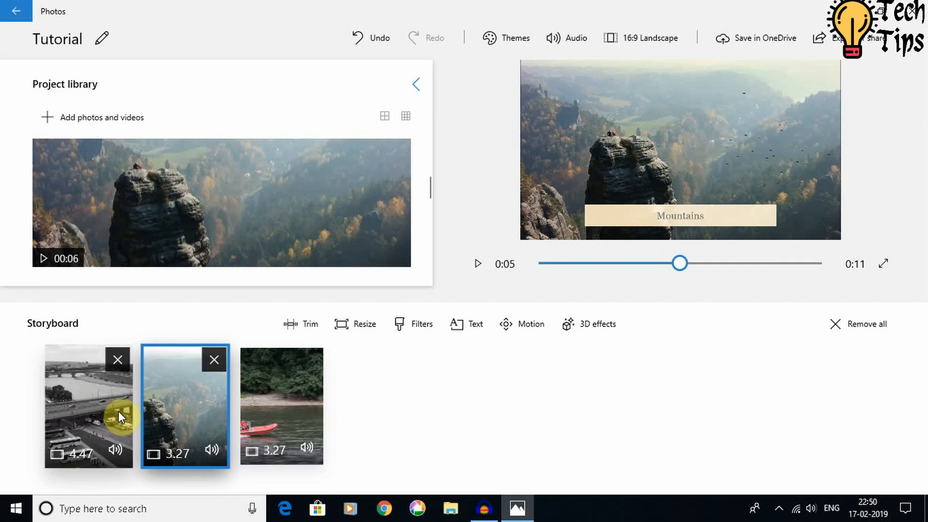
# Step: Add a title card in front of the bridge clip Dresden - 7988 - Copy (2).mp4
pyautogui.click(97, 411)
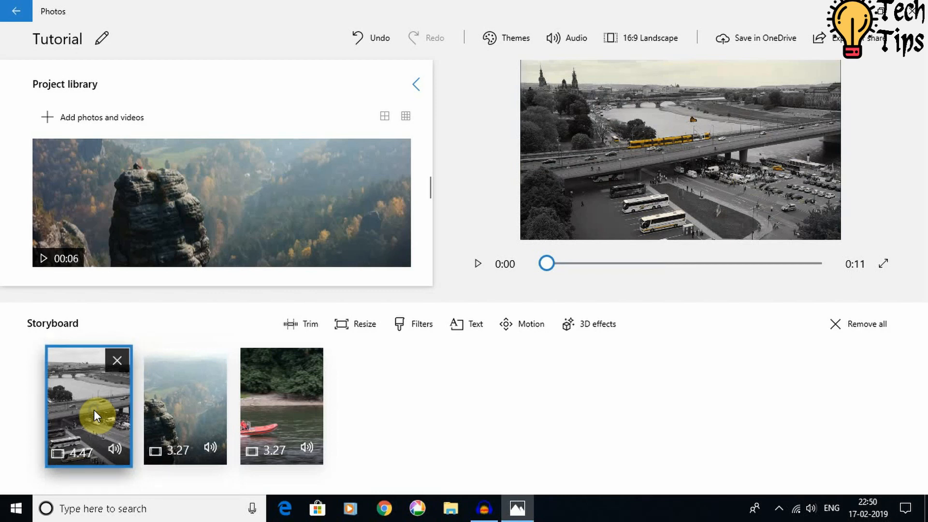
pyautogui.rightClick(94, 410)
pyautogui.rightClick(71, 407)
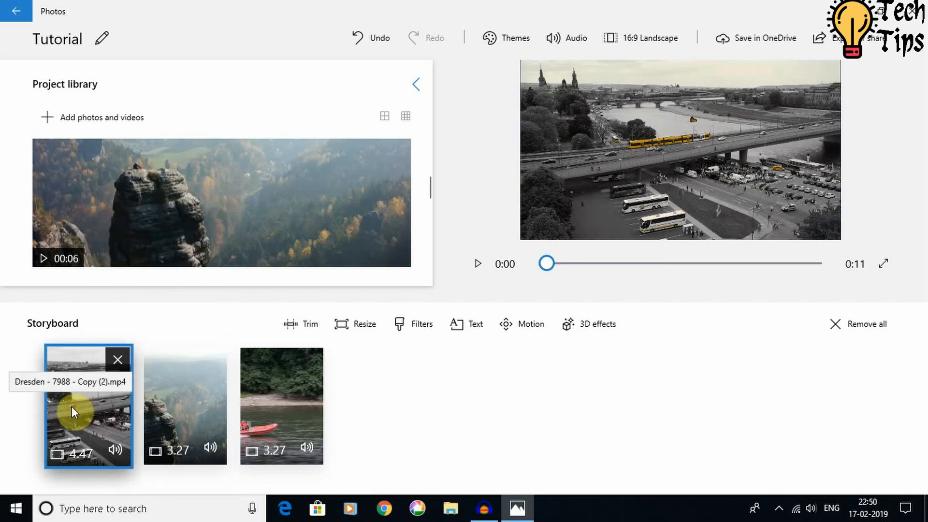
pyautogui.rightClick(71, 407)
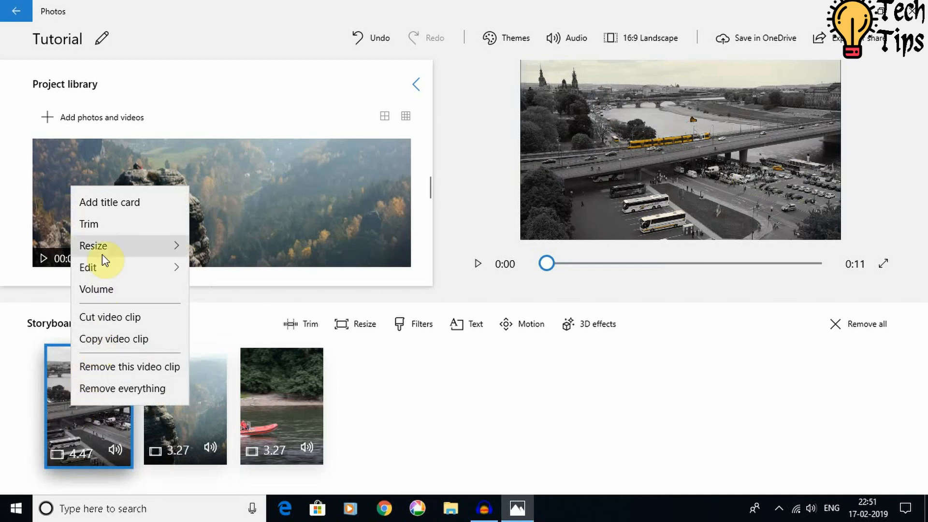
pyautogui.click(102, 205)
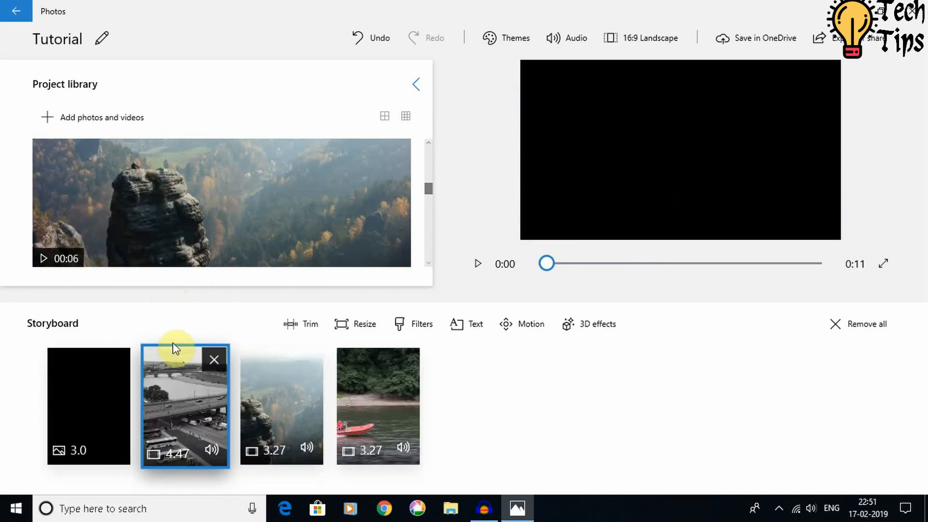
# Step: Set the duration of the new title card to 5 seconds
pyautogui.click(95, 391)
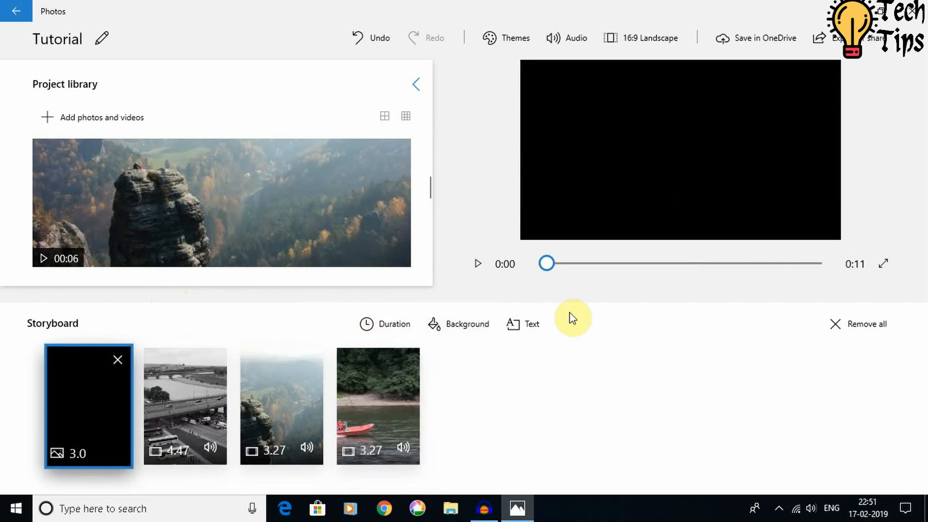
pyautogui.click(384, 326)
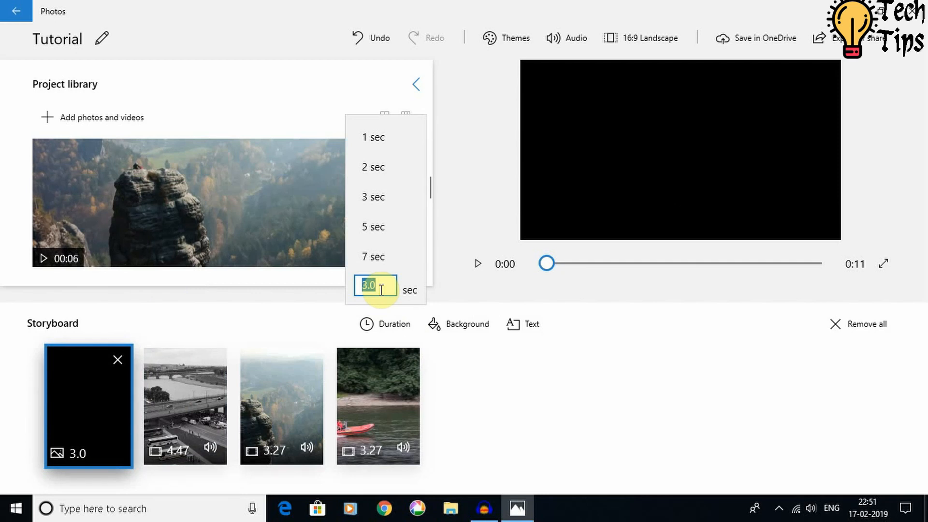
pyautogui.write('5')
pyautogui.press('Return')
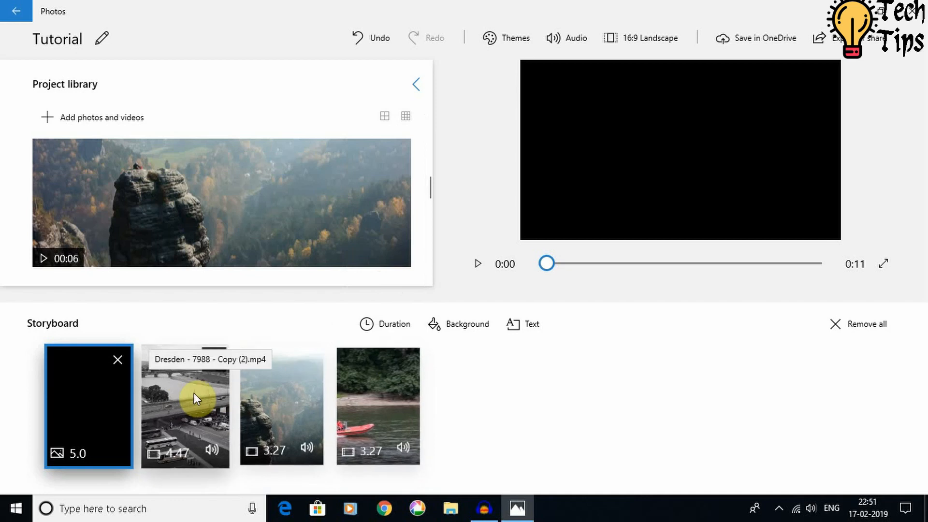
# Step: Give the title card a pale pastel green background colour and apply it
pyautogui.click(465, 325)
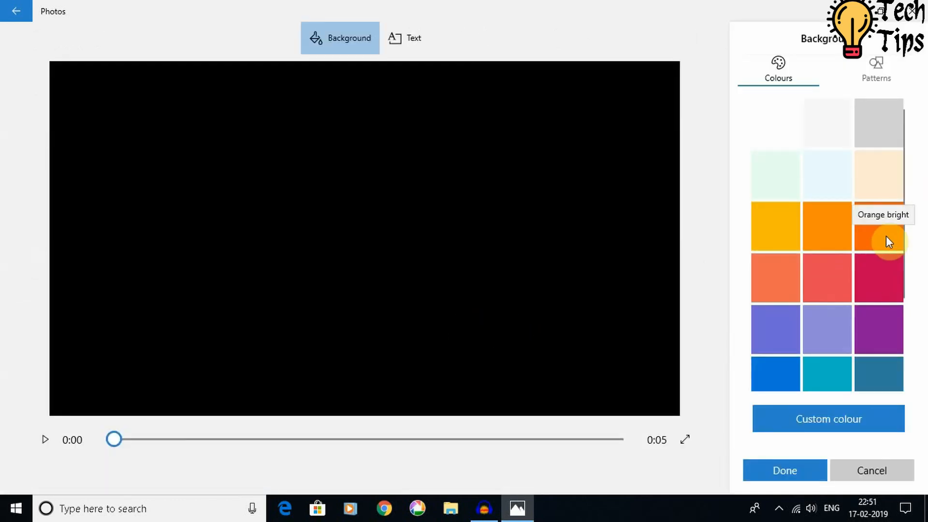
pyautogui.click(879, 83)
pyautogui.click(782, 74)
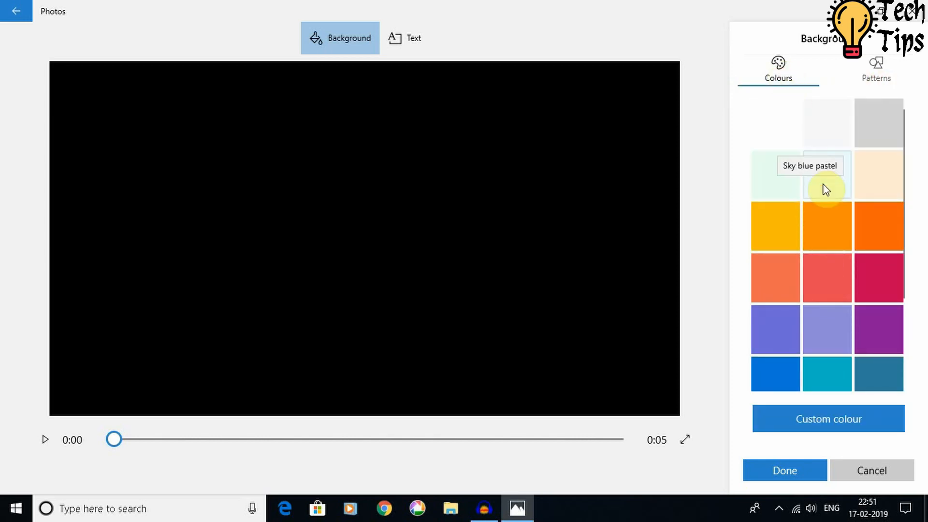
pyautogui.click(793, 177)
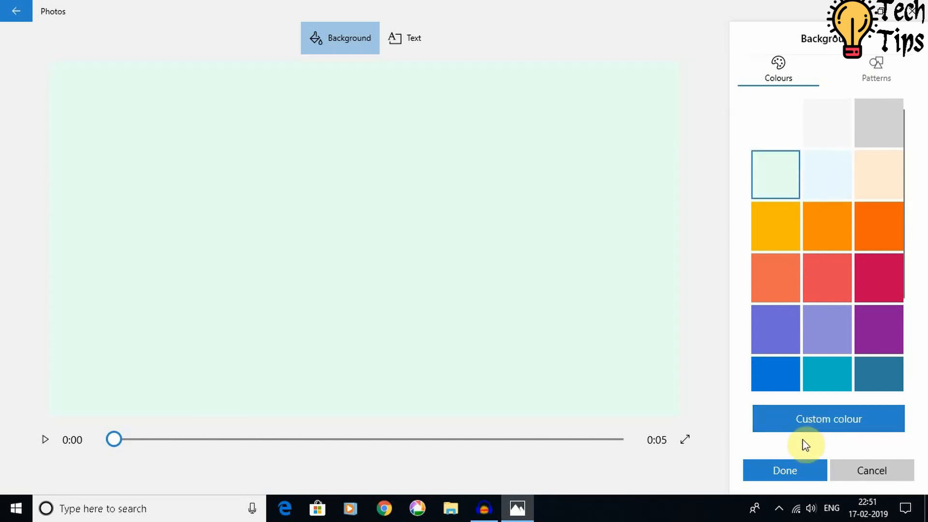
pyautogui.click(760, 465)
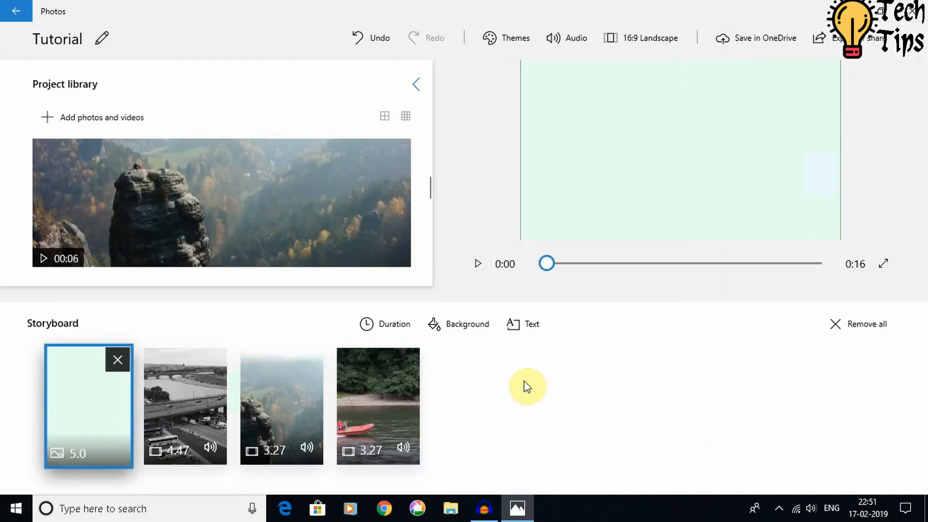
# Step: Add the text Life in Germany to the title card in the Adventure style and apply it
pyautogui.click(532, 326)
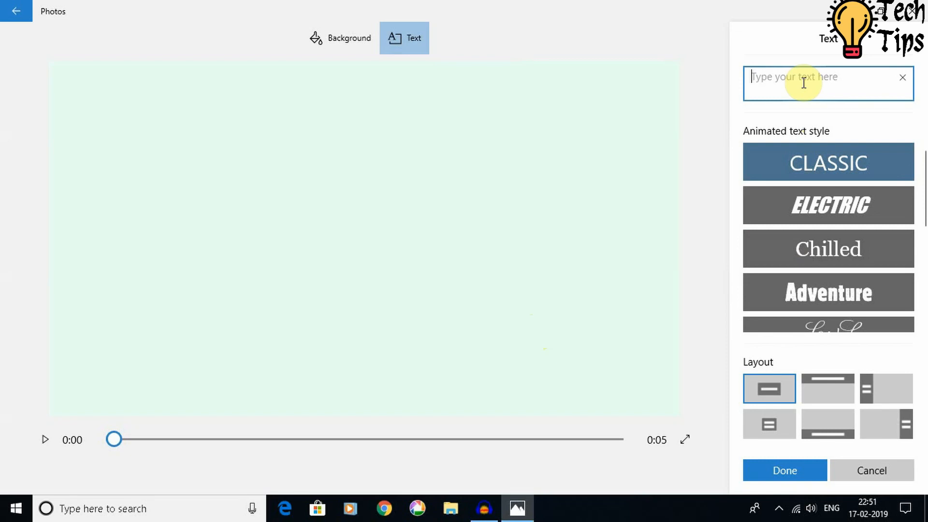
pyautogui.write('Li')
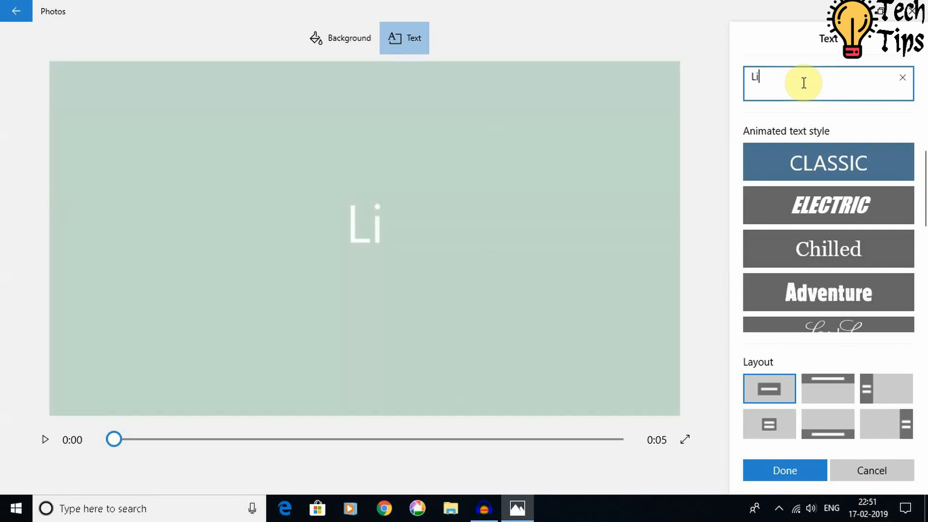
pyautogui.write('fe in Germany')
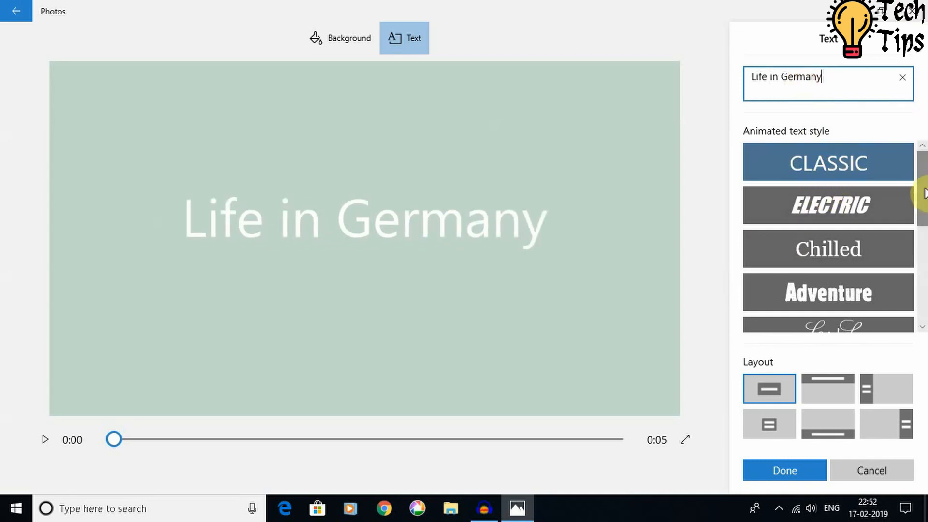
pyautogui.moveTo(924, 192); pyautogui.dragTo(924, 218)
pyautogui.click(852, 234)
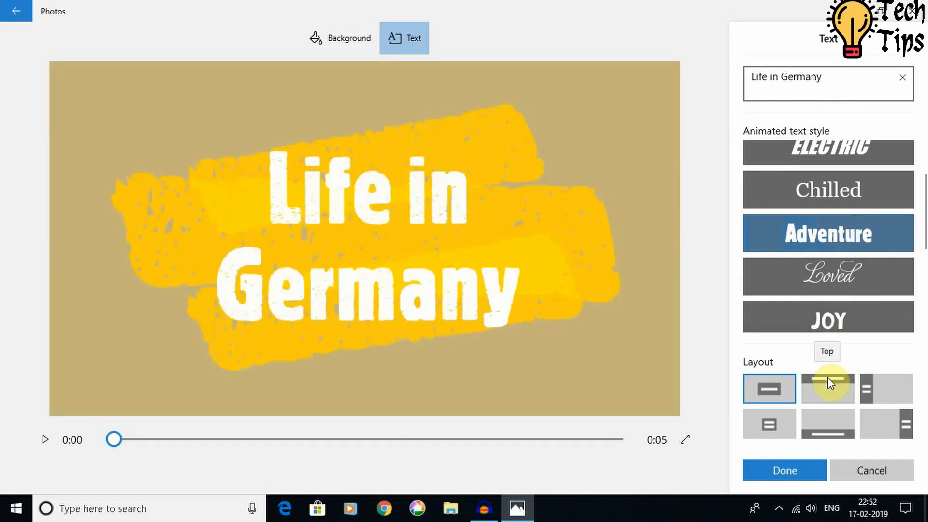
pyautogui.click(779, 473)
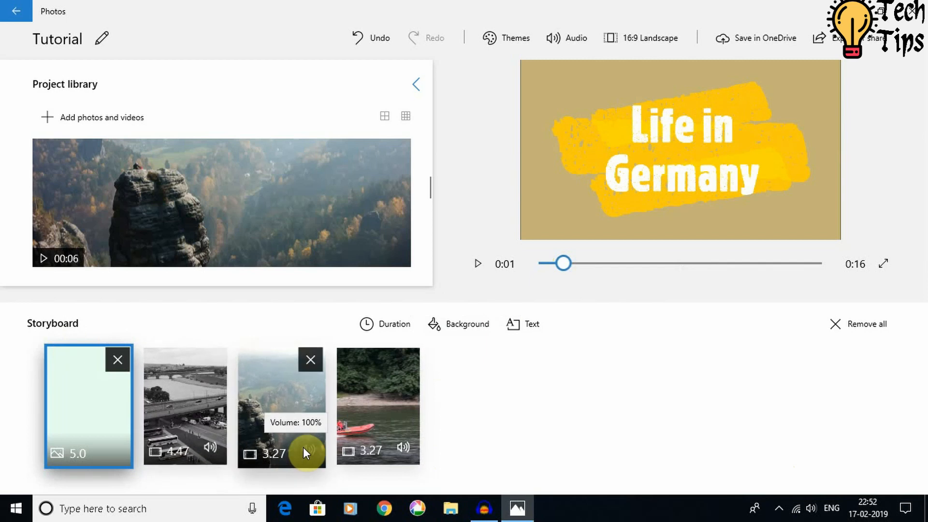
# Step: Mute the bridge, rock and boat clips in the storyboard
pyautogui.click(211, 450)
pyautogui.click(213, 453)
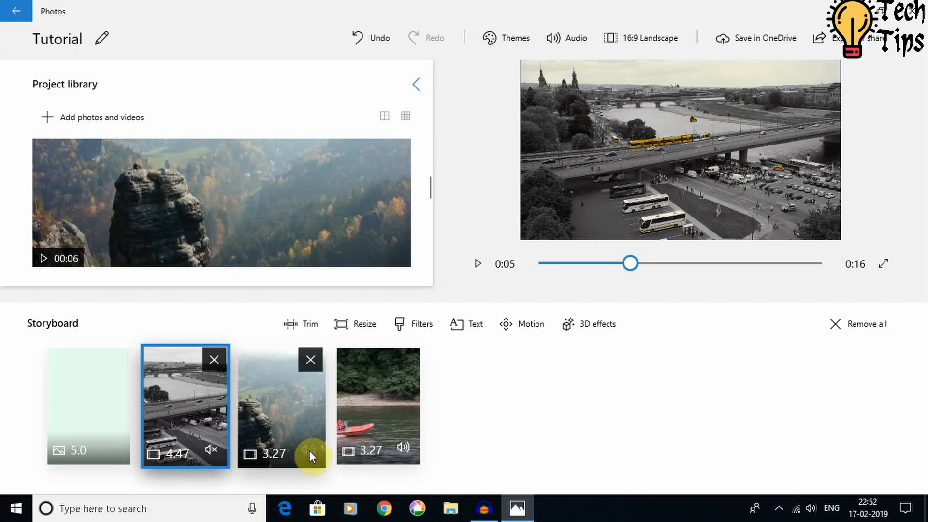
pyautogui.click(308, 450)
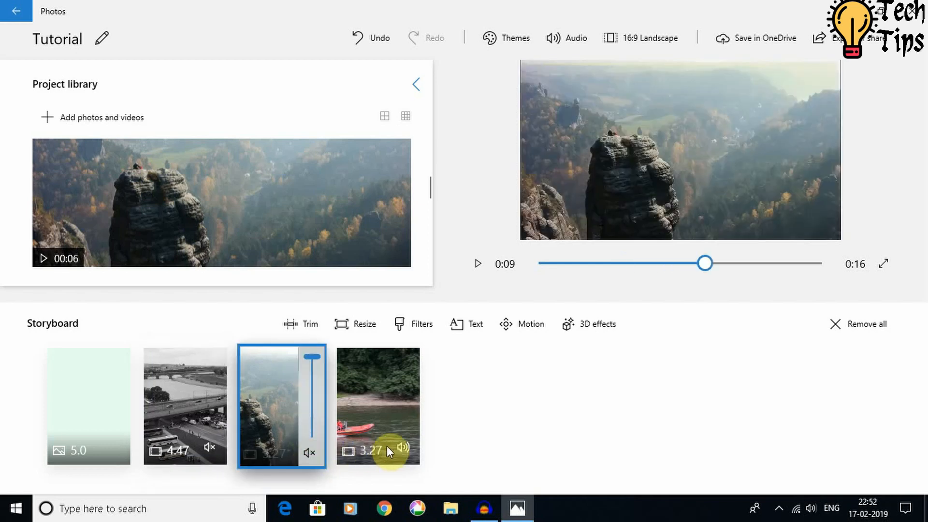
pyautogui.click(407, 448)
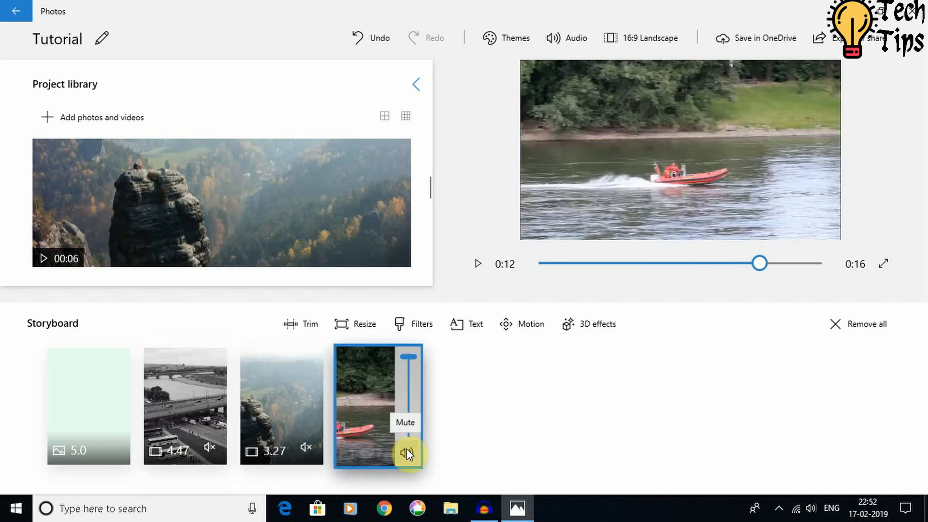
pyautogui.click(407, 451)
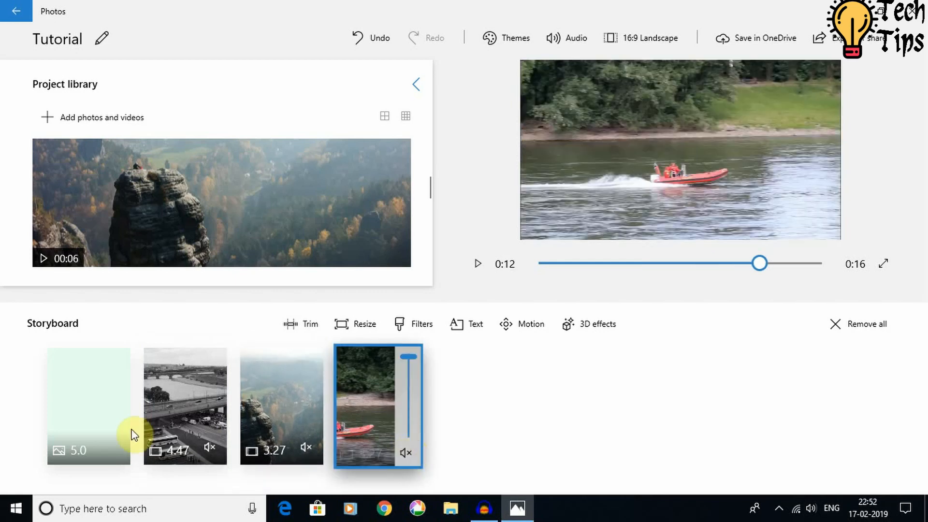
pyautogui.click(85, 438)
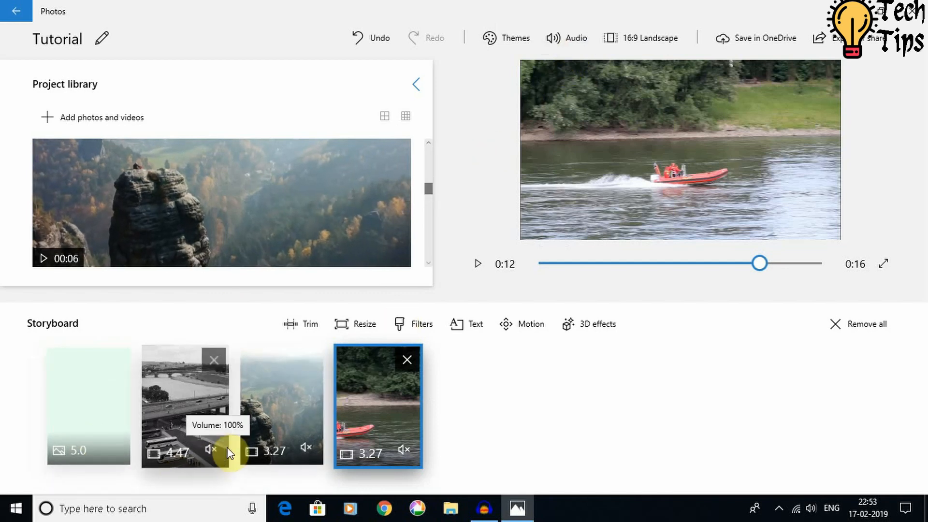
pyautogui.click(561, 44)
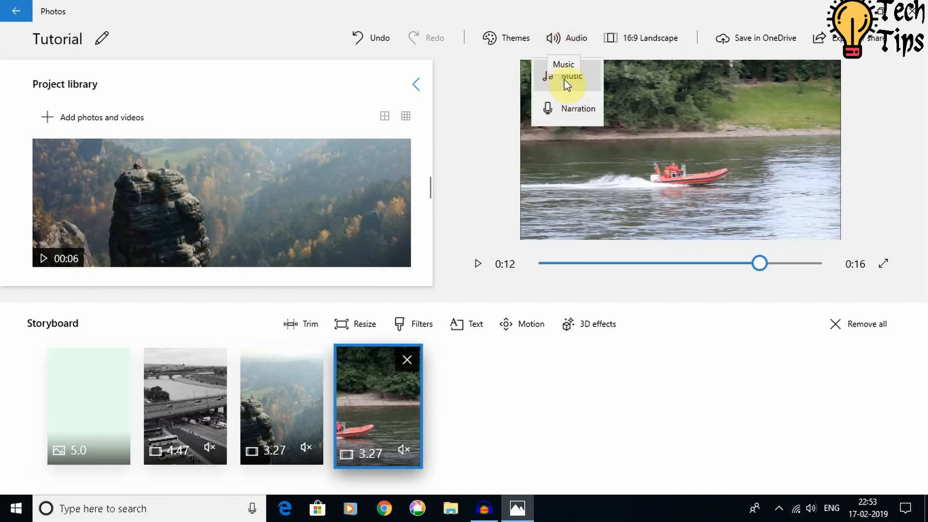
pyautogui.click(573, 111)
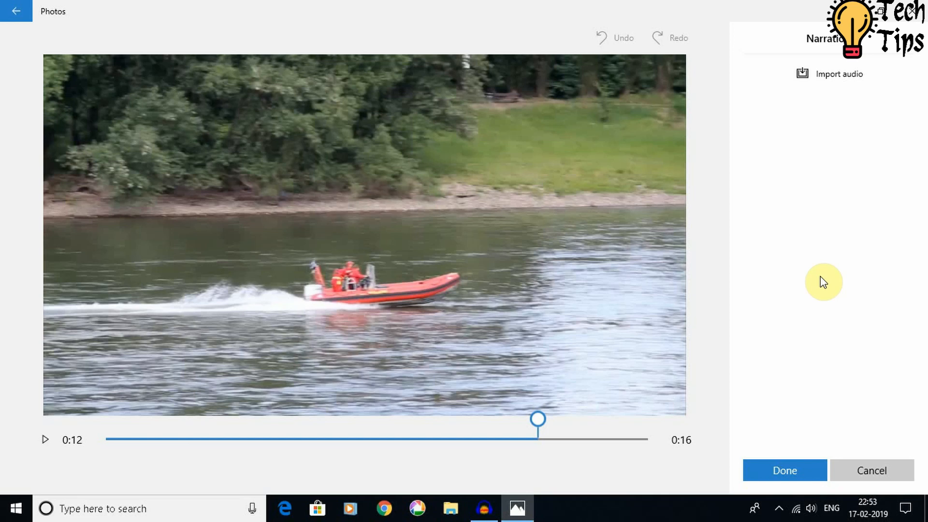
pyautogui.click(873, 469)
# Step: Add the recommended background music Happy Beat to the project and lower the music volume to about four fifths
pyautogui.click(563, 37)
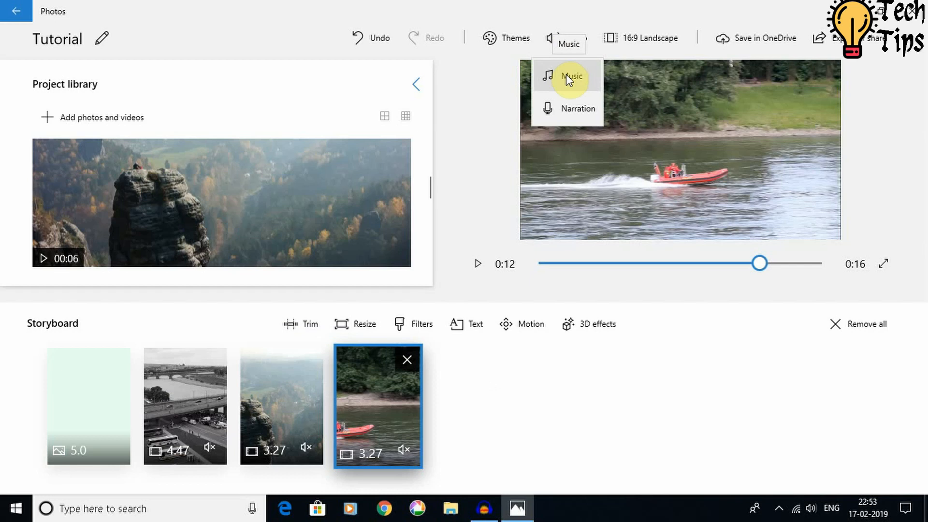
pyautogui.click(566, 75)
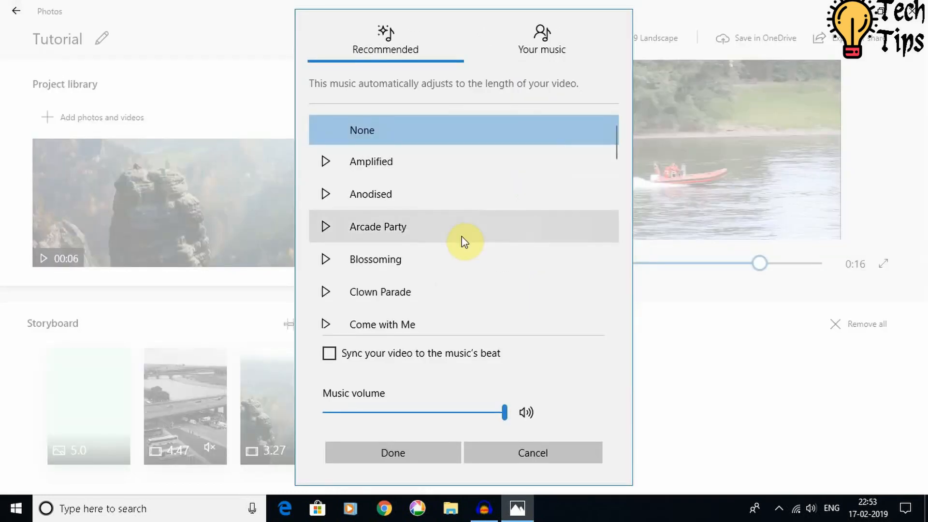
pyautogui.moveTo(615, 155); pyautogui.dragTo(615, 179)
pyautogui.click(370, 245)
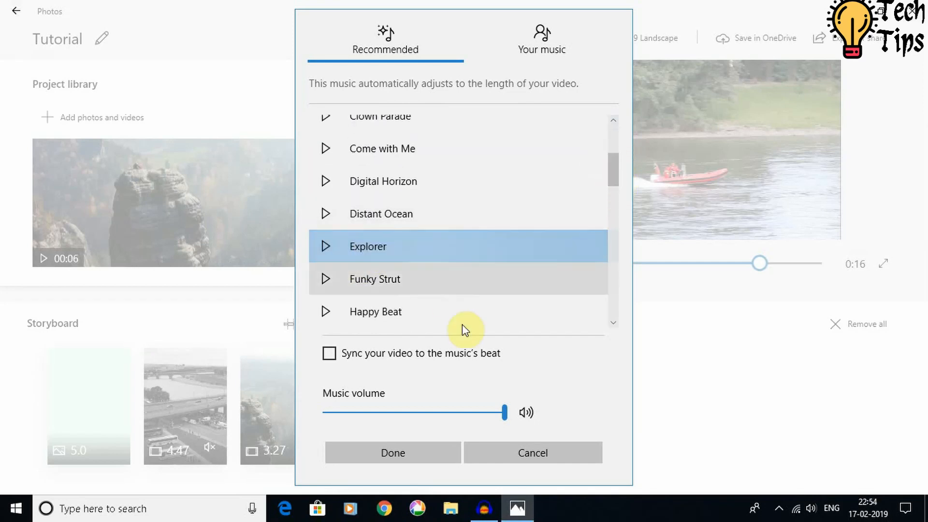
pyautogui.click(414, 312)
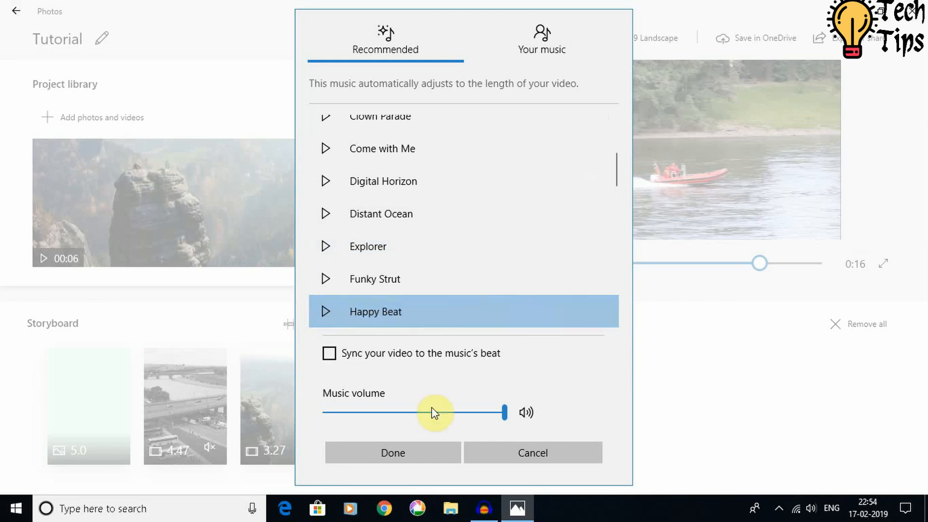
pyautogui.moveTo(502, 413); pyautogui.dragTo(471, 418)
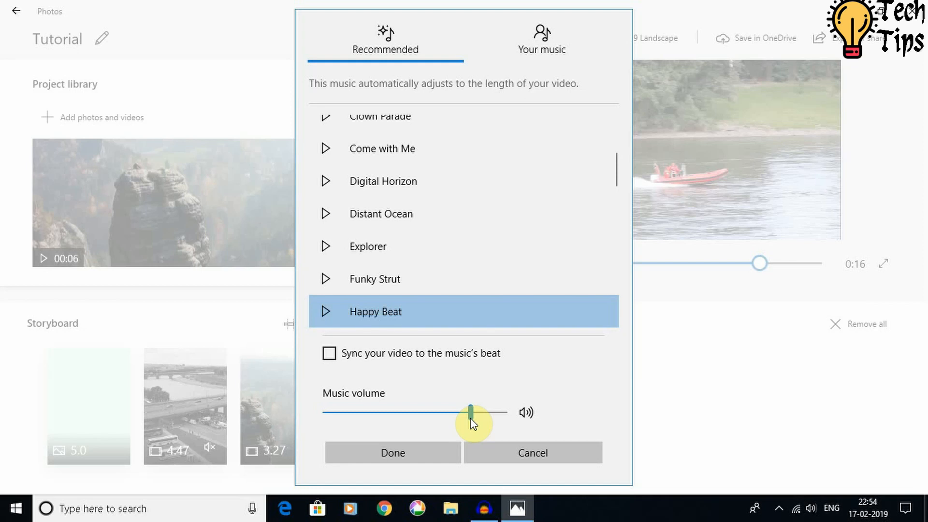
pyautogui.click(434, 447)
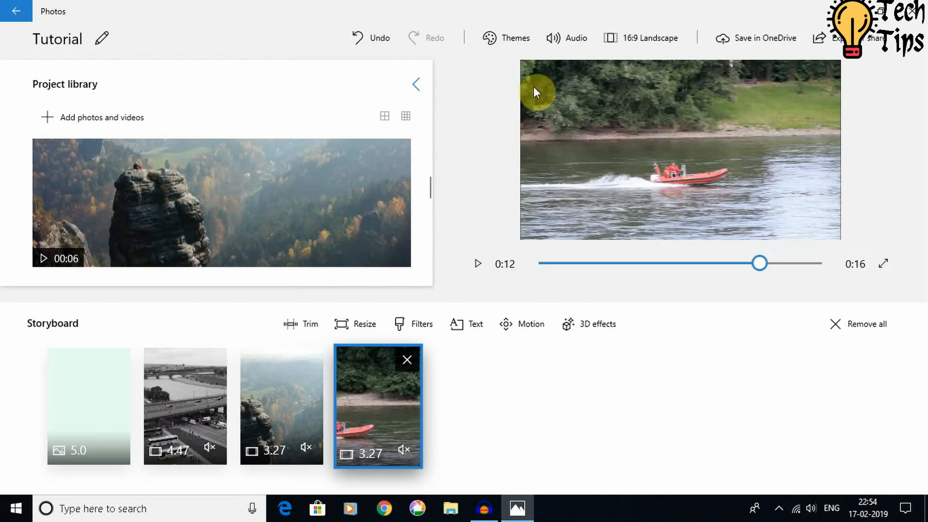
# Step: Review the available themes without applying one, and check the aspect ratio options, keeping 16:9
pyautogui.click(507, 42)
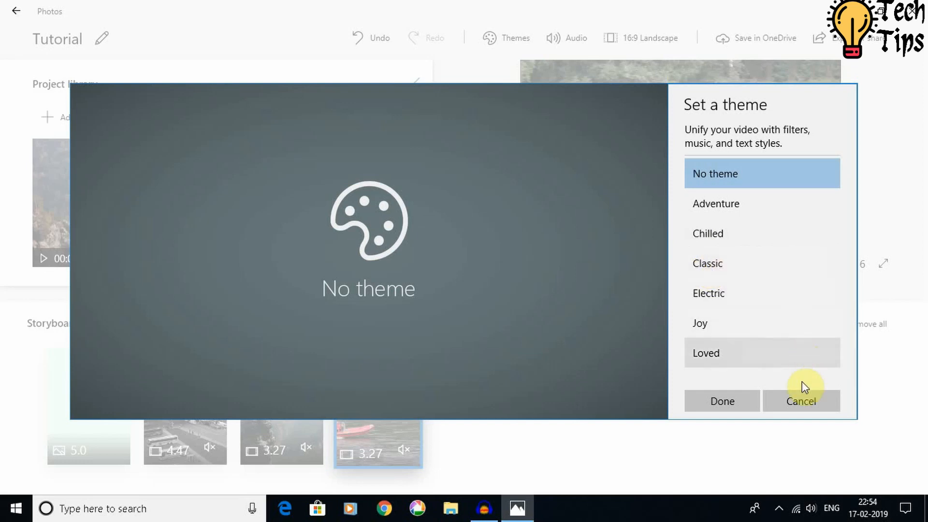
pyautogui.click(794, 396)
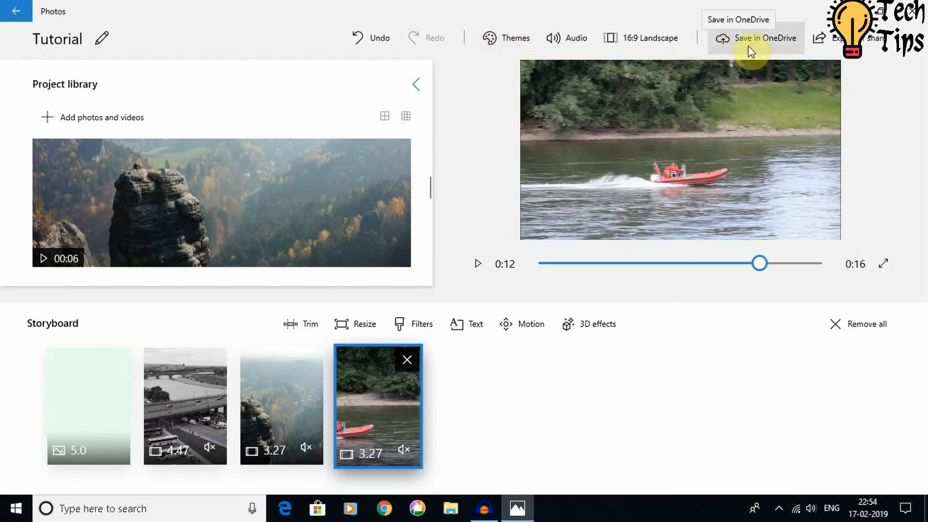
pyautogui.click(634, 45)
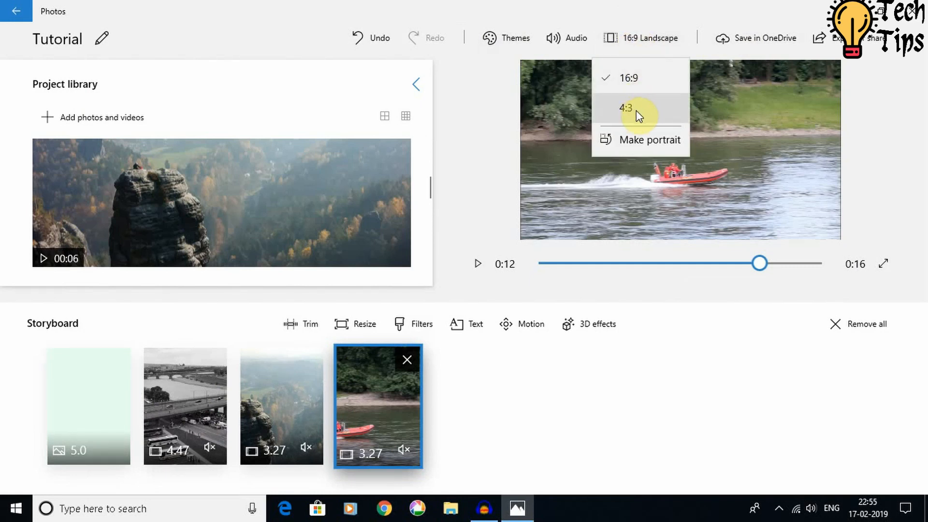
pyautogui.click(631, 82)
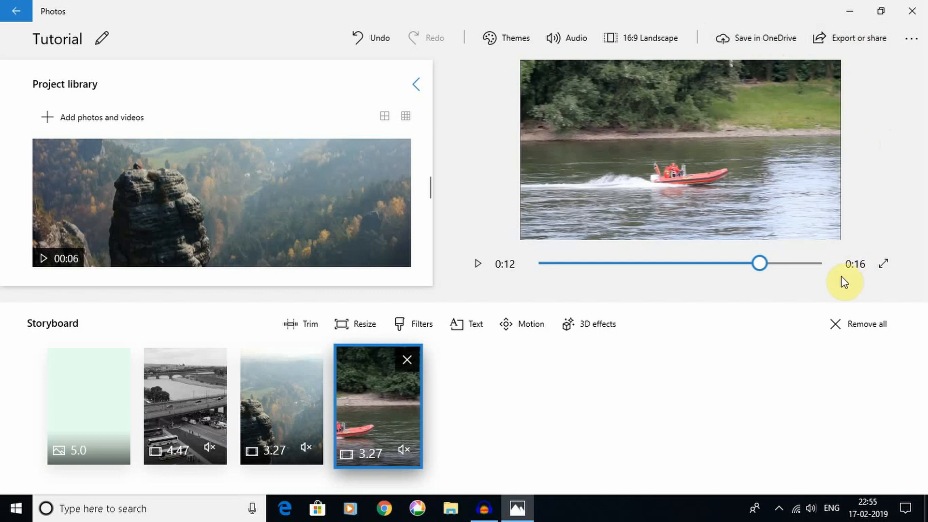
# Step: Review the file sizes offered for exporting the video and close the export options
pyautogui.click(841, 39)
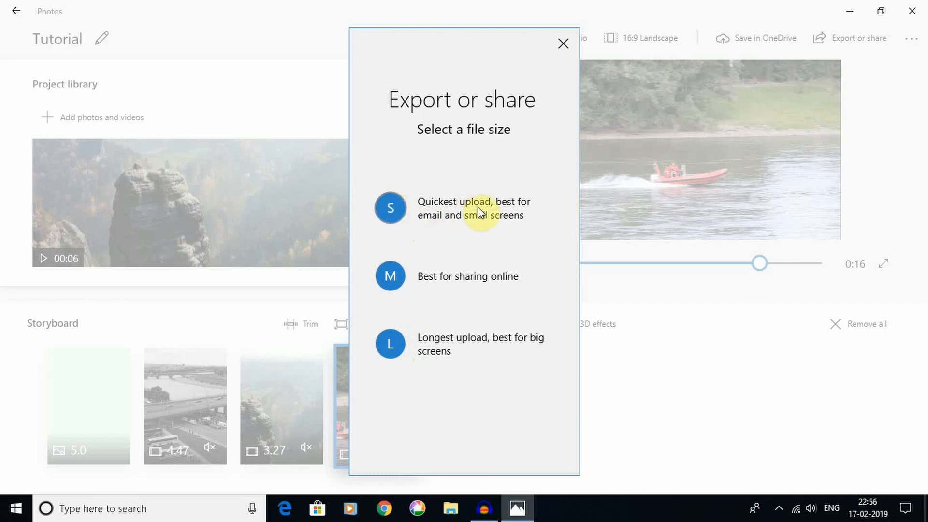
pyautogui.click(562, 44)
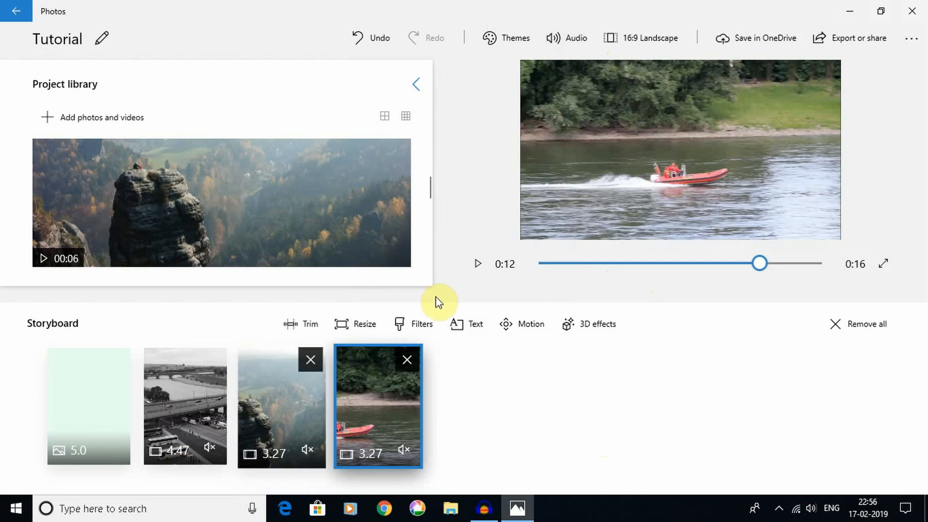
# Step: Play the finished video from the start in full screen to check it, and return to the project
pyautogui.moveTo(754, 264); pyautogui.dragTo(544, 264)
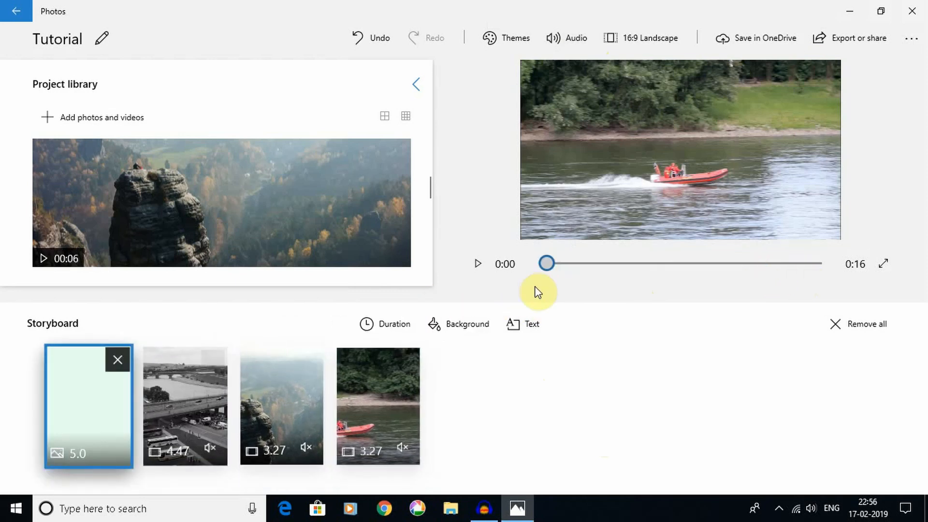
pyautogui.click(478, 264)
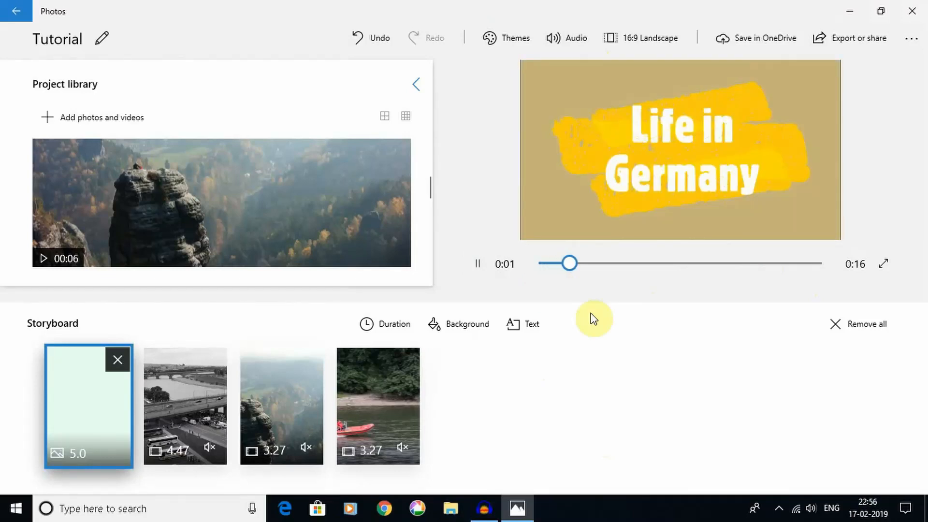
pyautogui.click(471, 263)
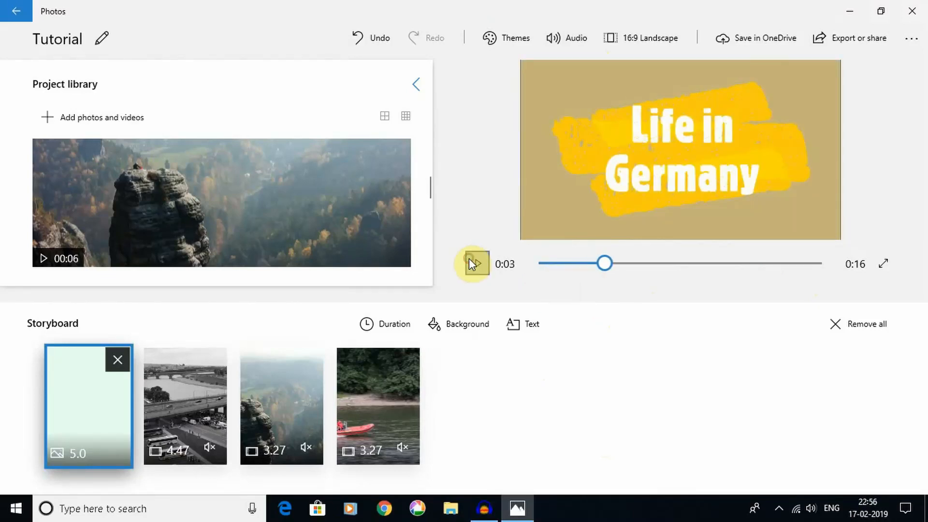
pyautogui.click(883, 263)
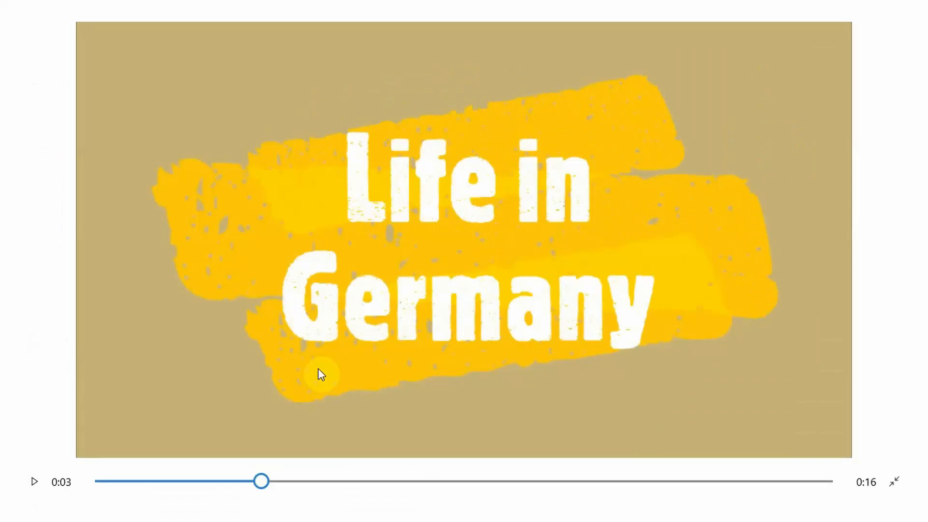
pyautogui.click(98, 481)
pyautogui.click(37, 479)
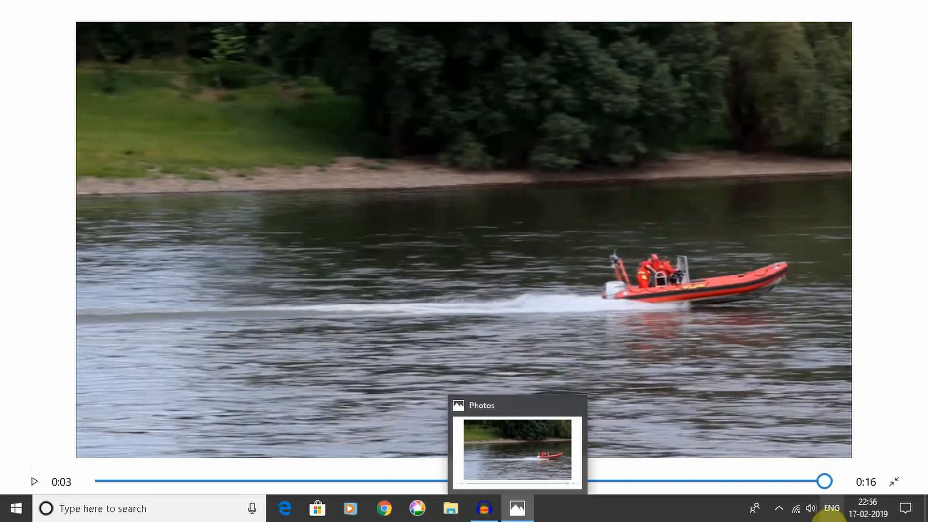
pyautogui.click(892, 482)
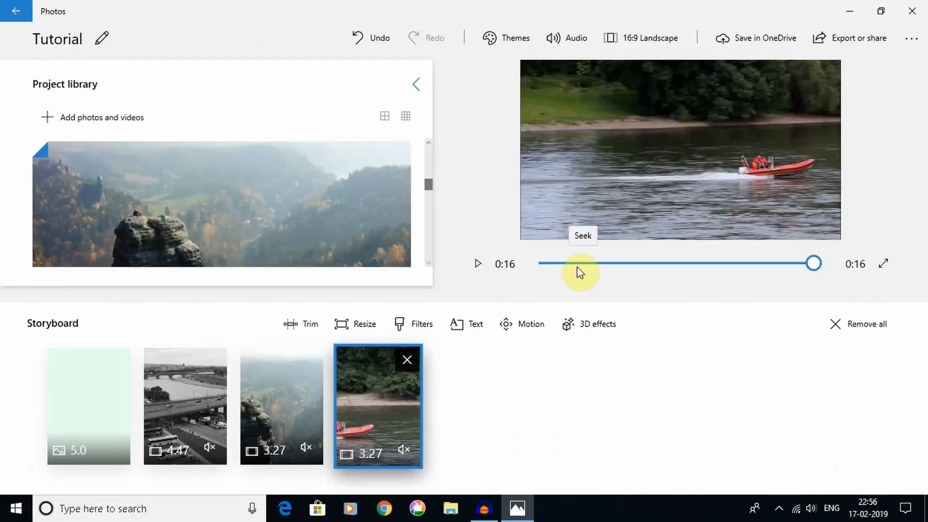